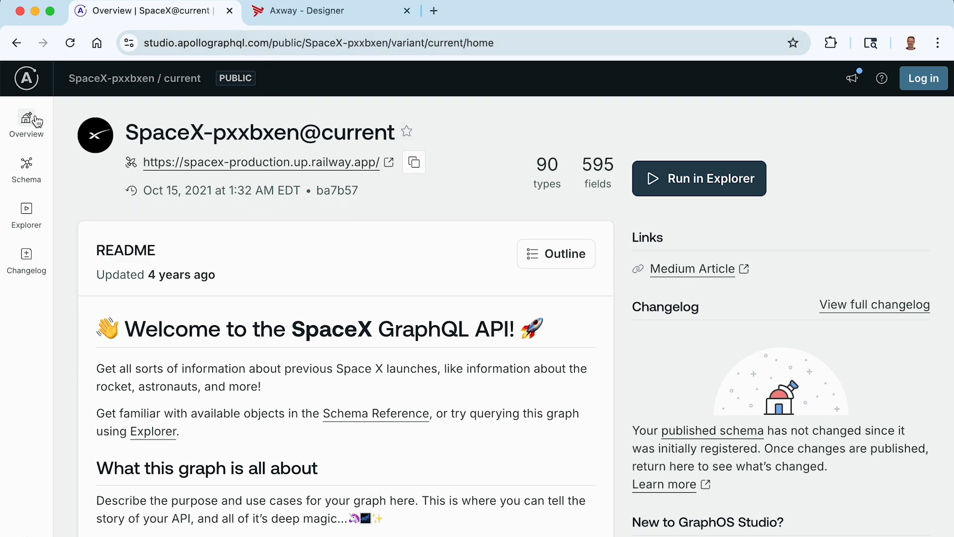
# - Review the SpaceX API's schema reference and the GetCapsules query in the Explorer
pyautogui.click(28, 168)
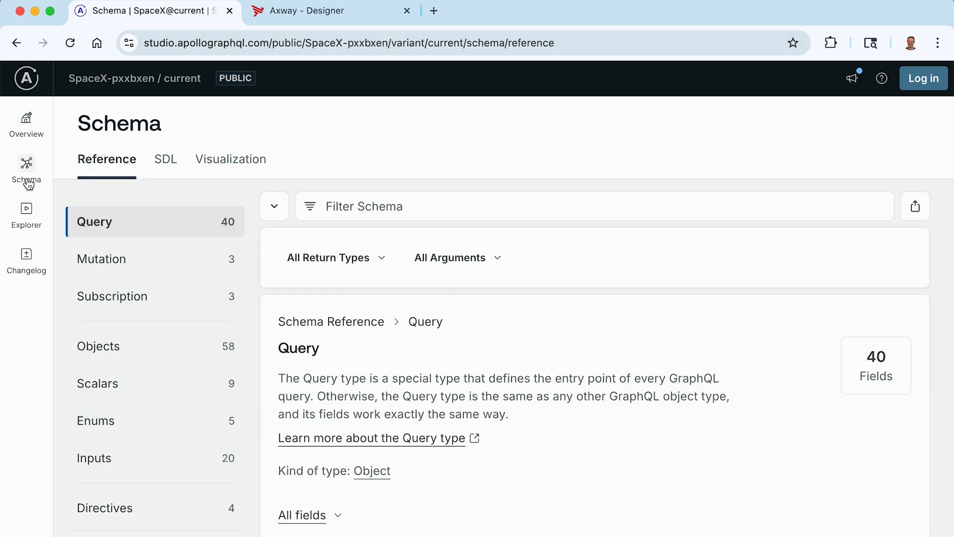
pyautogui.click(25, 225)
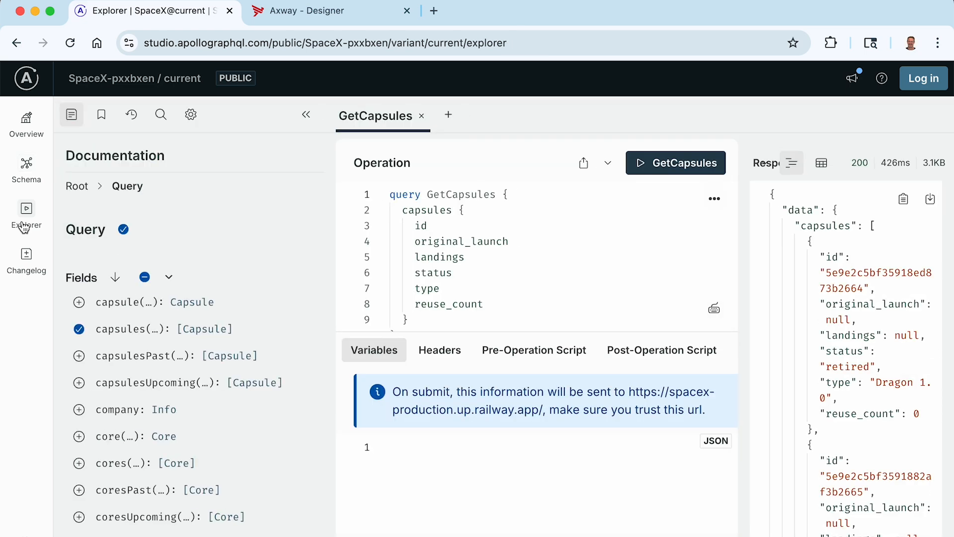
# - Switch to Axway Designer and create an integration named Hello GraphQL in the GettingStarted project
pyautogui.click(308, 20)
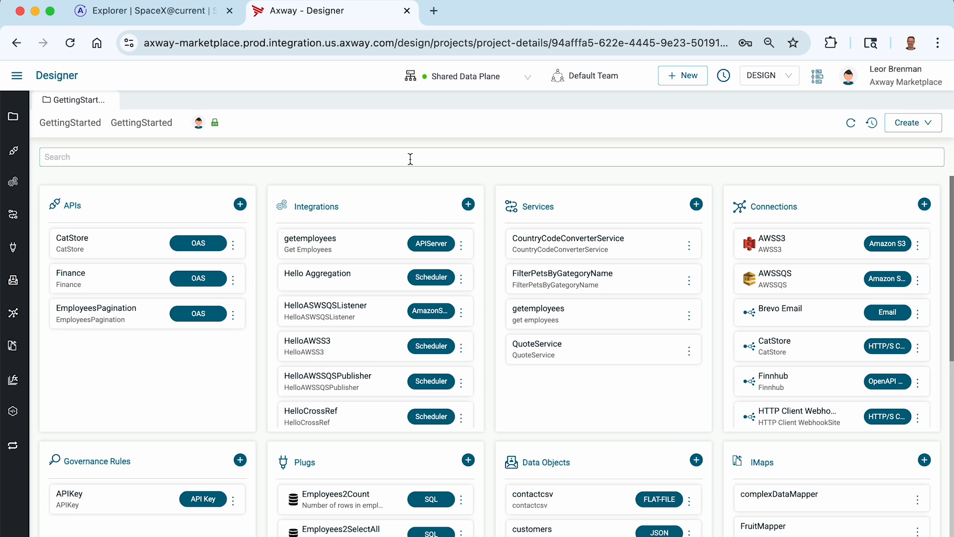
pyautogui.click(468, 205)
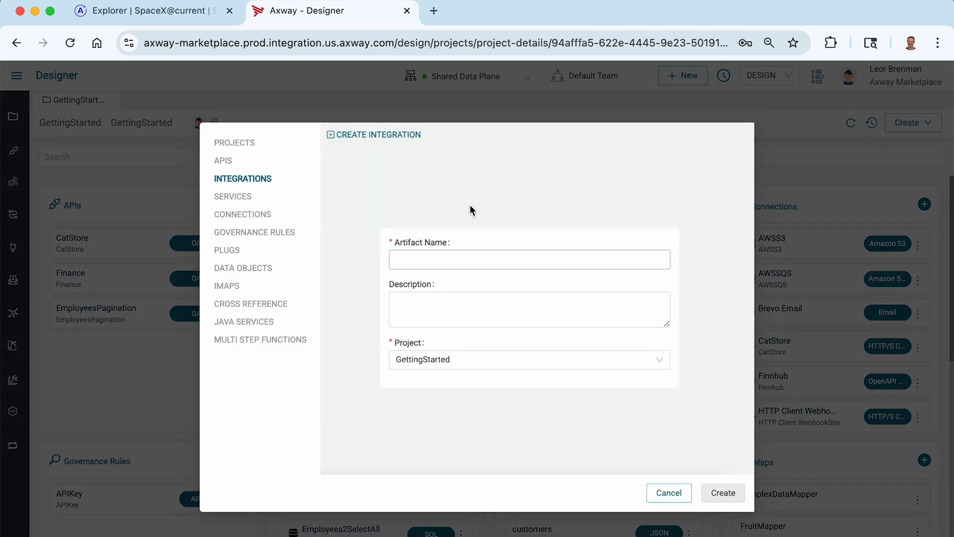
pyautogui.click(442, 264)
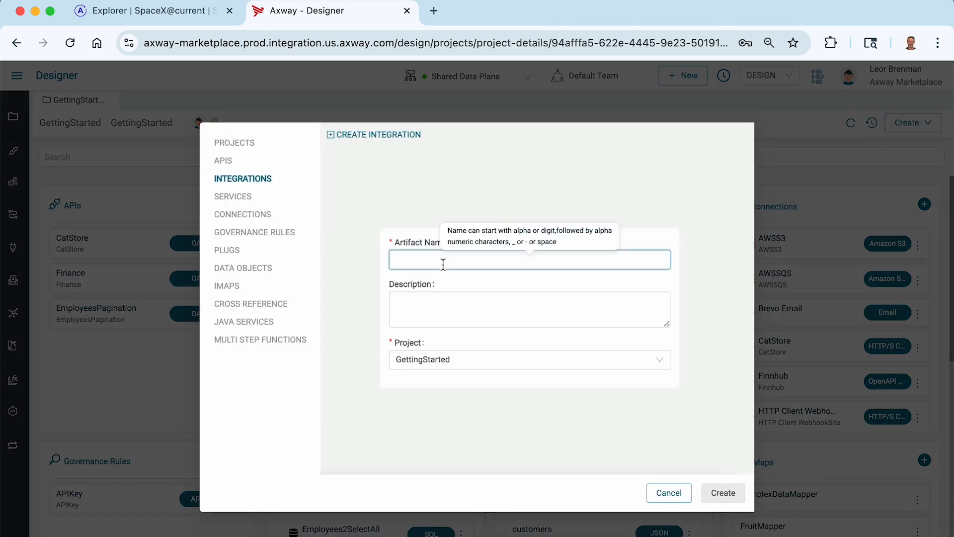
pyautogui.write('Hello GraphQL')
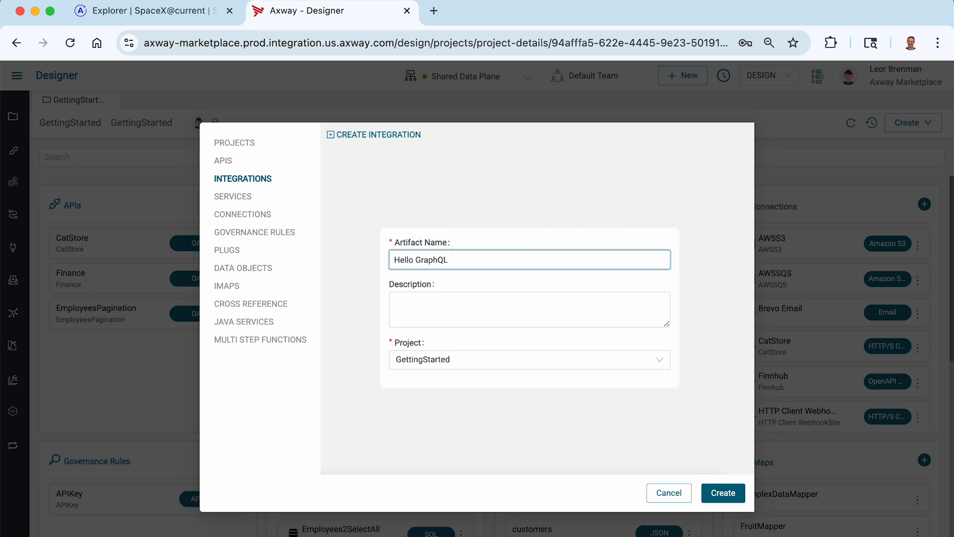
pyautogui.click(727, 494)
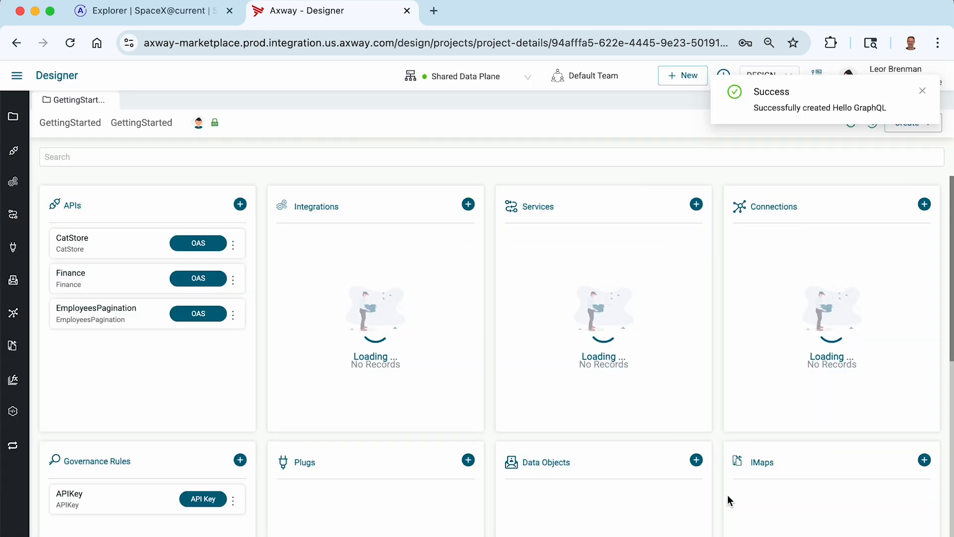
# - Add a Scheduler event with the Schedule action as the integration's trigger
pyautogui.click(106, 210)
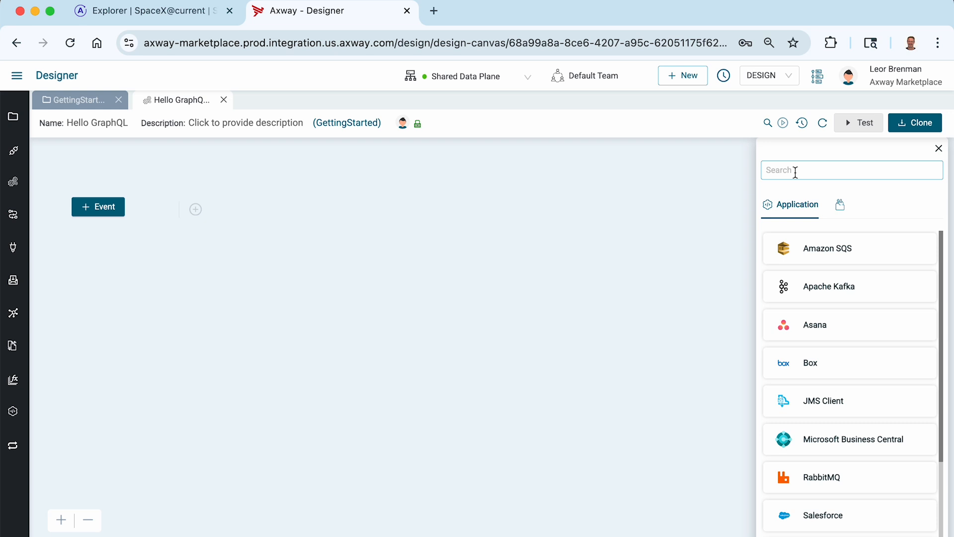
pyautogui.click(795, 171)
pyautogui.write('sch')
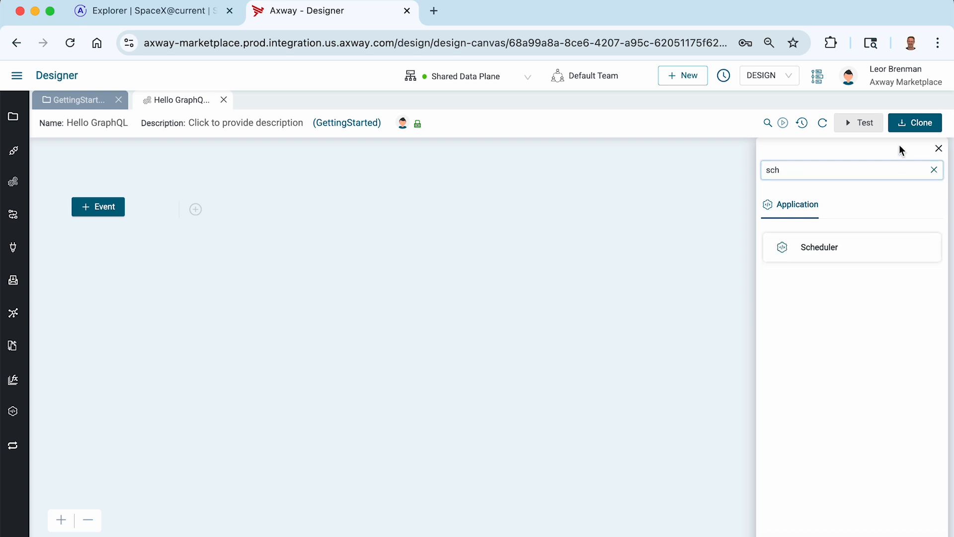
pyautogui.click(820, 249)
pyautogui.click(809, 277)
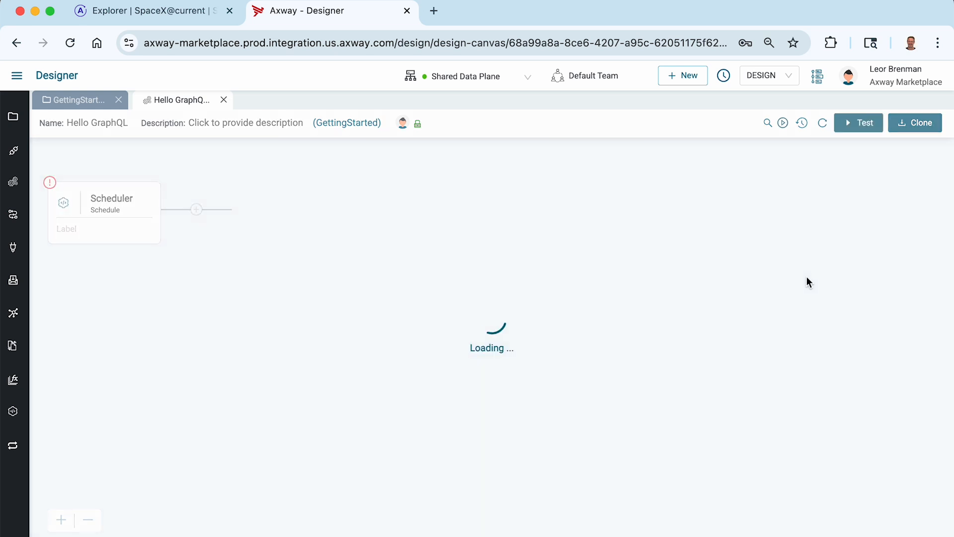
# - Configure the scheduler with a simple interval of 60 seconds and save it
pyautogui.click(429, 159)
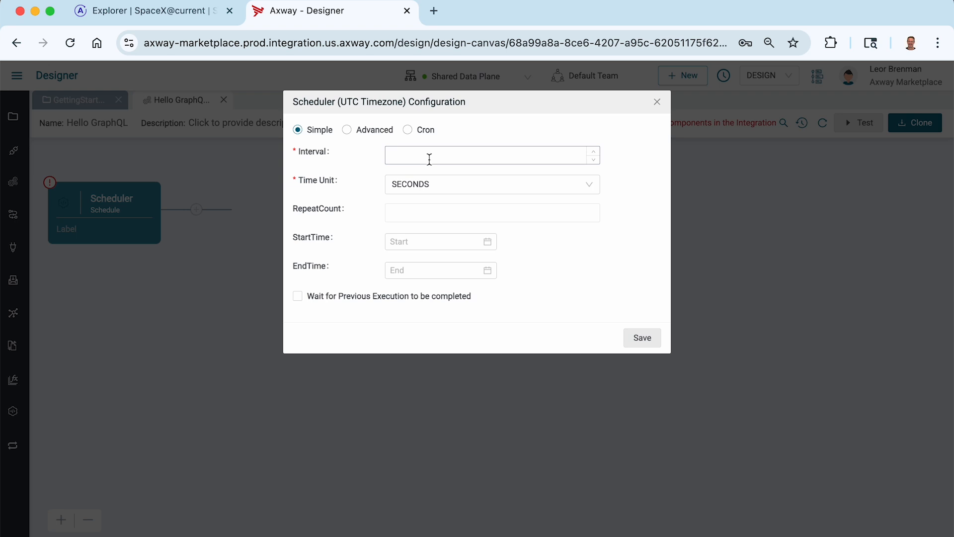
pyautogui.write('60')
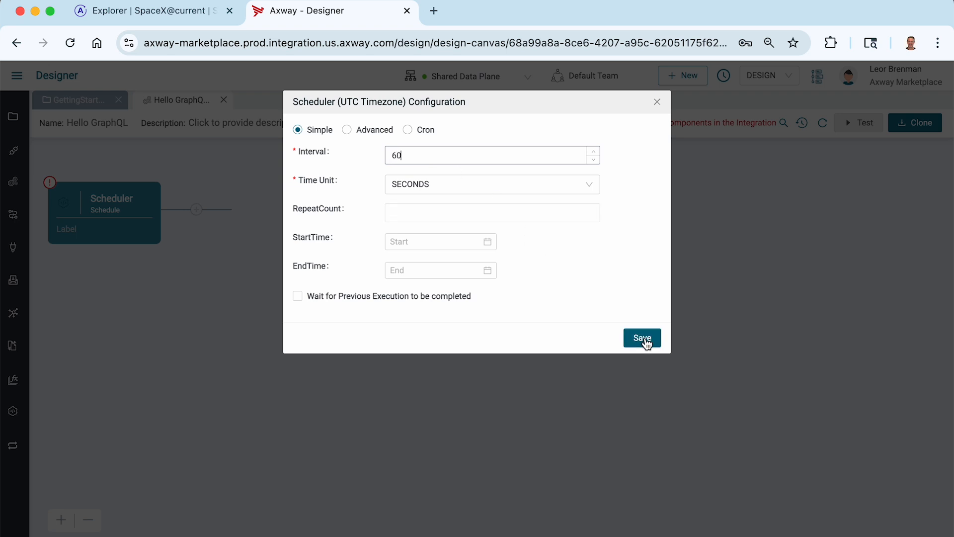
pyautogui.click(642, 338)
# - Add a GraphQL Query component after the Scheduler in the integration flow
pyautogui.click(198, 210)
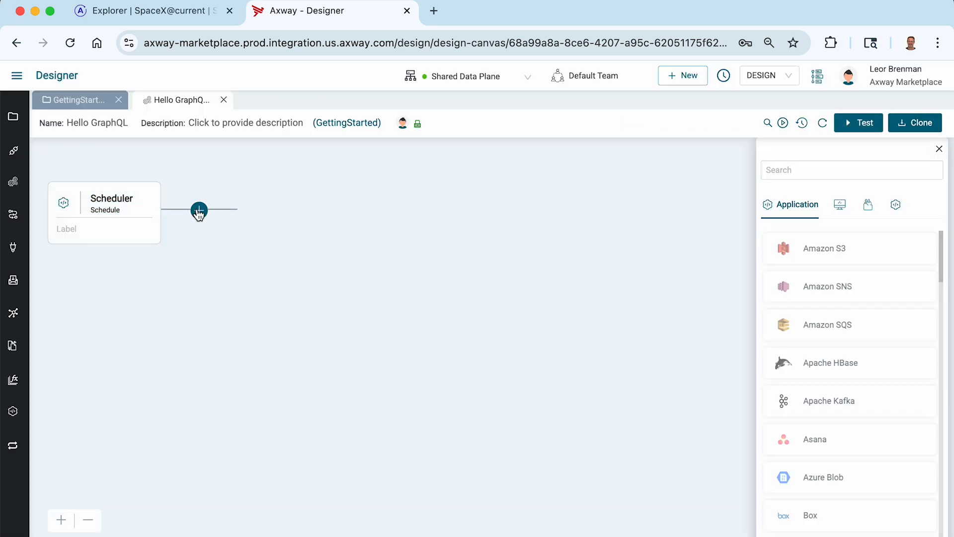
pyautogui.click(816, 167)
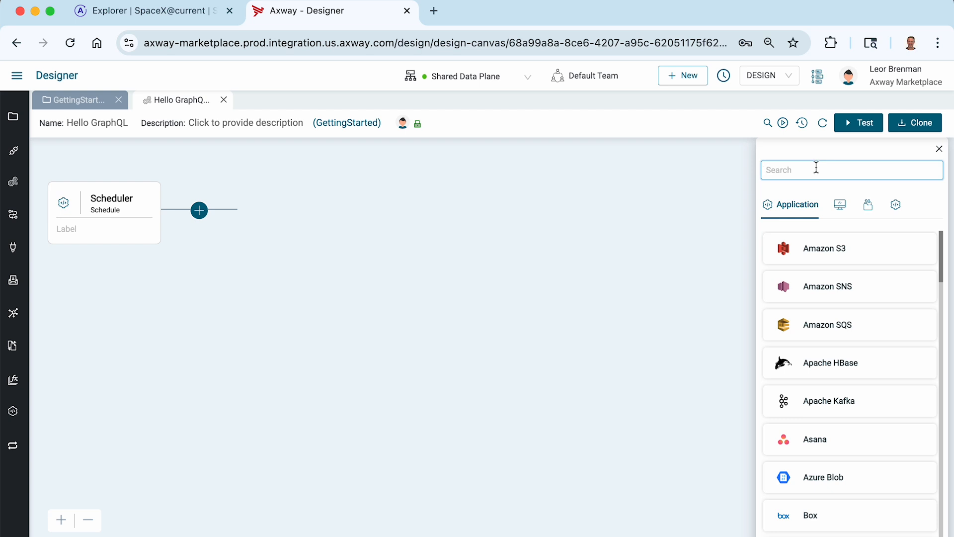
pyautogui.write('graph')
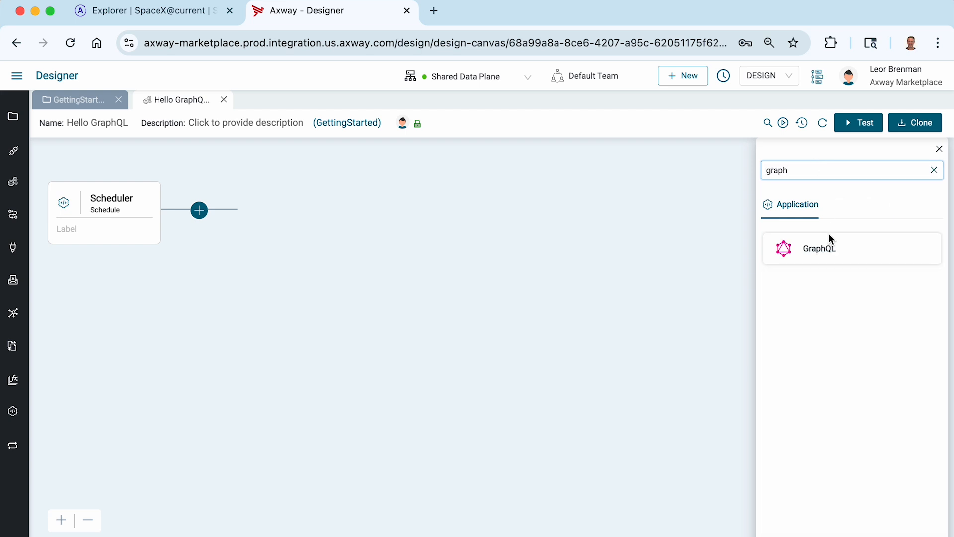
pyautogui.click(828, 253)
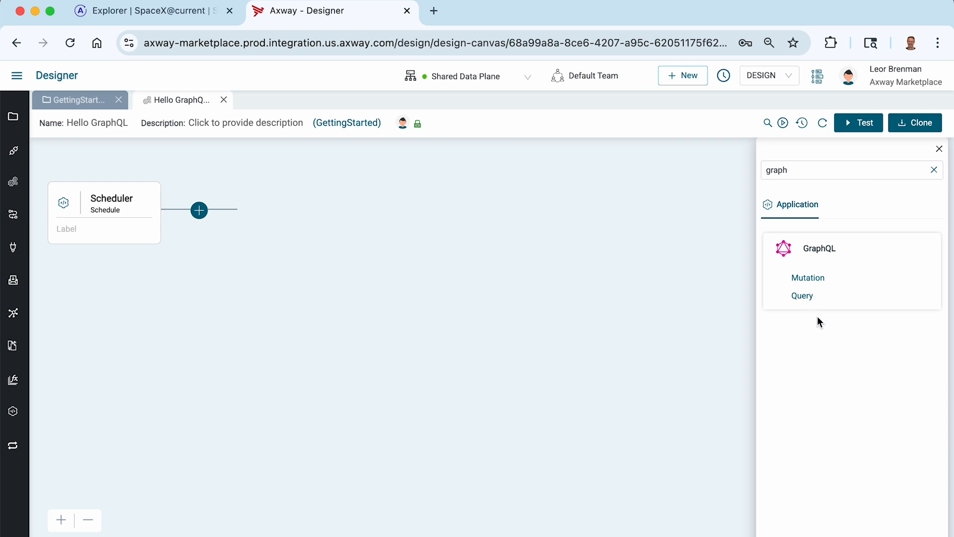
pyautogui.click(801, 296)
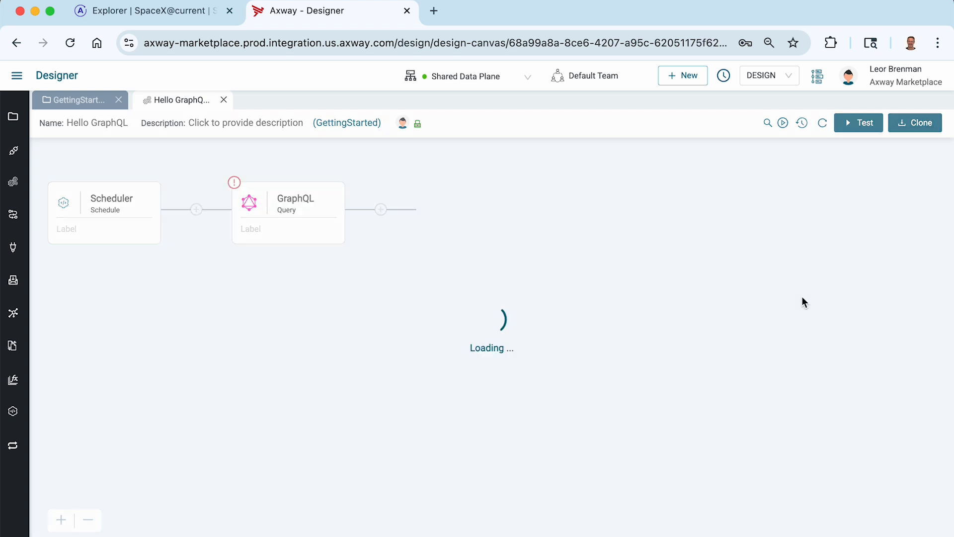
# - Label the GraphQL component "Get SpaceX Capsules" and expand its configuration to full size
pyautogui.click(256, 227)
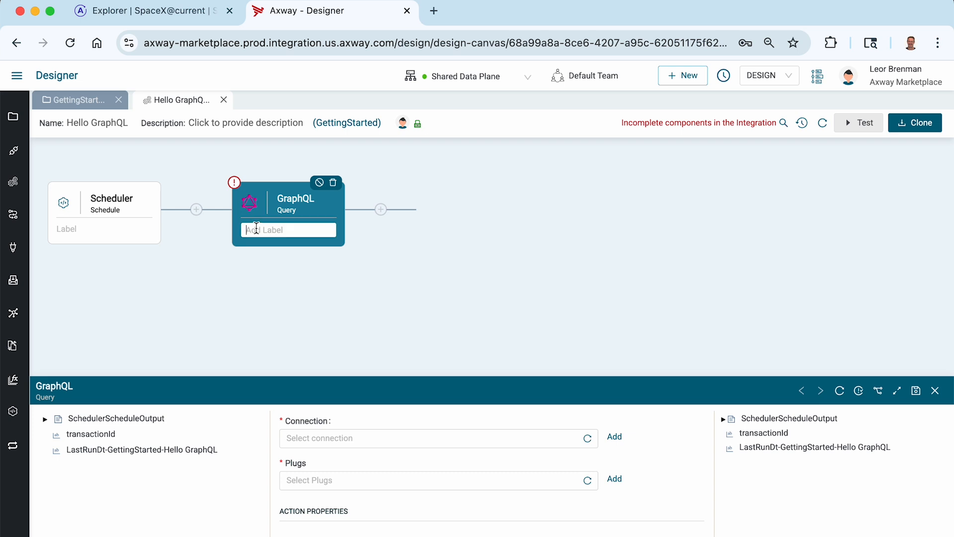
pyautogui.write('Get SpaceX Capsules')
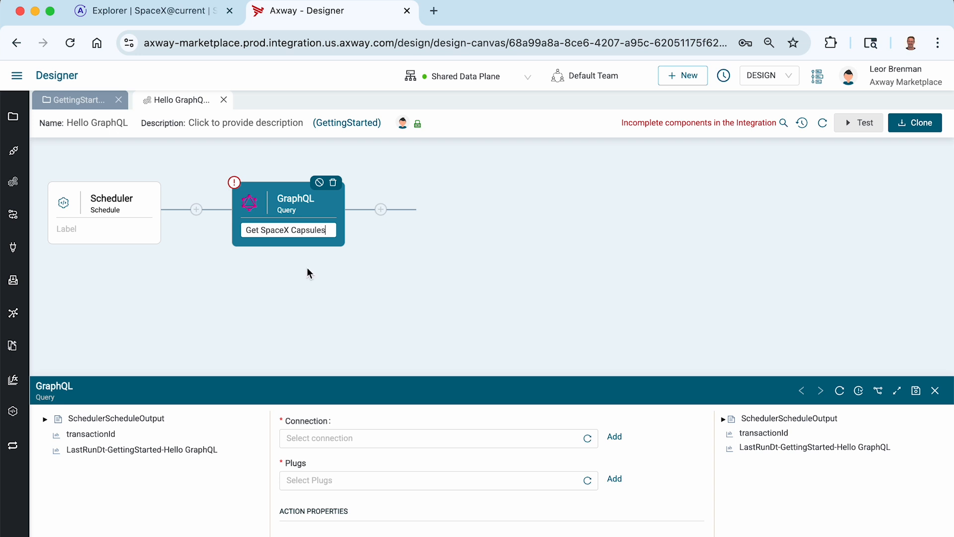
pyautogui.click(399, 328)
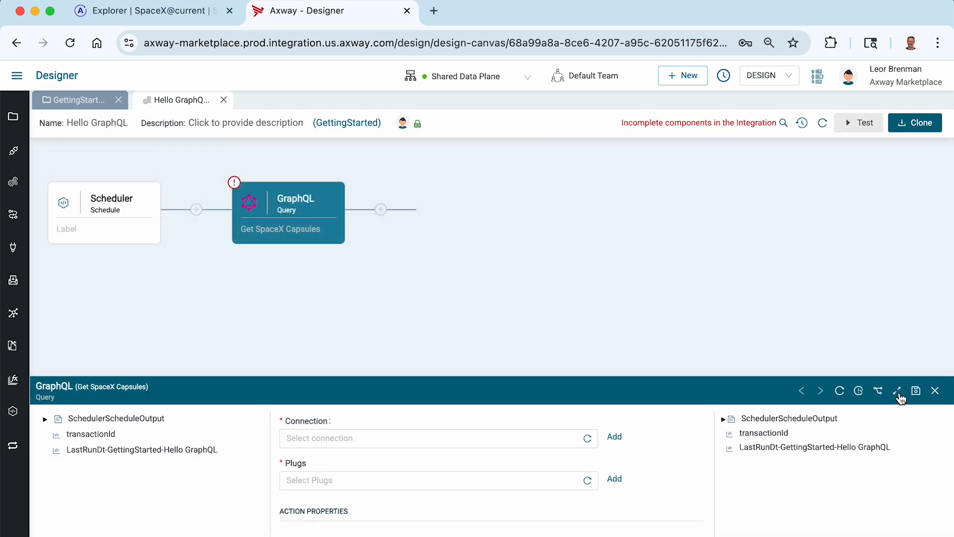
pyautogui.click(898, 392)
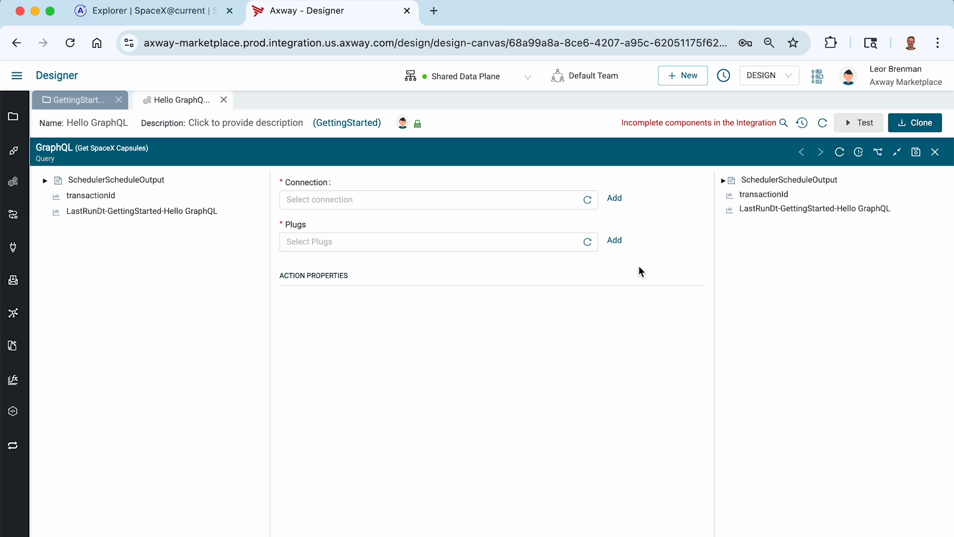
pyautogui.click(138, 19)
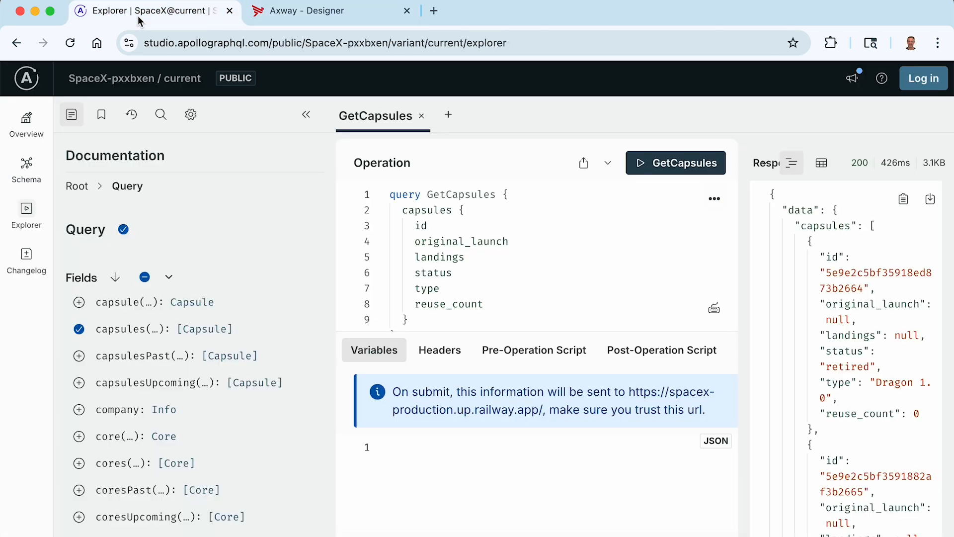
pyautogui.click(27, 121)
pyautogui.scroll(-6, 265, 308)
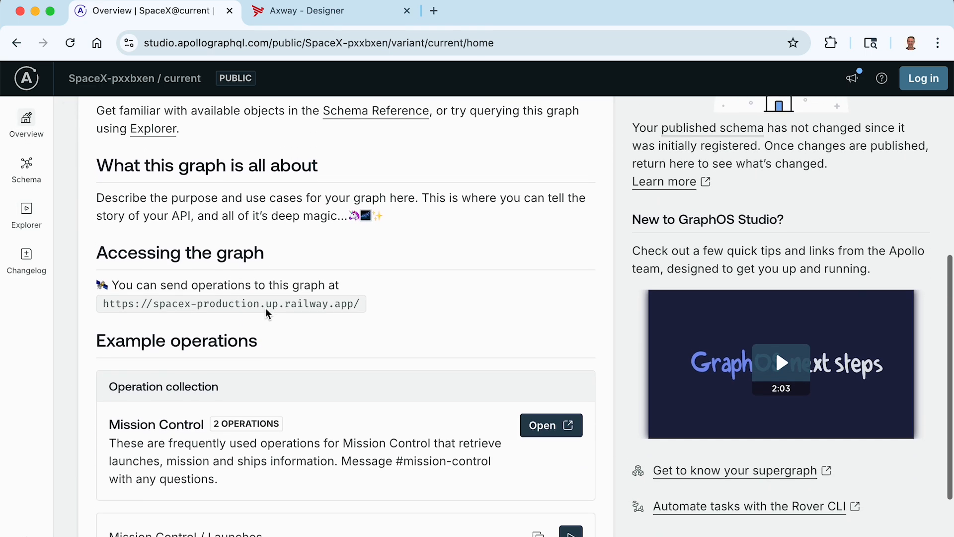
pyautogui.moveTo(102, 301); pyautogui.dragTo(353, 300)
pyautogui.hotkey('ctrl', 'c')
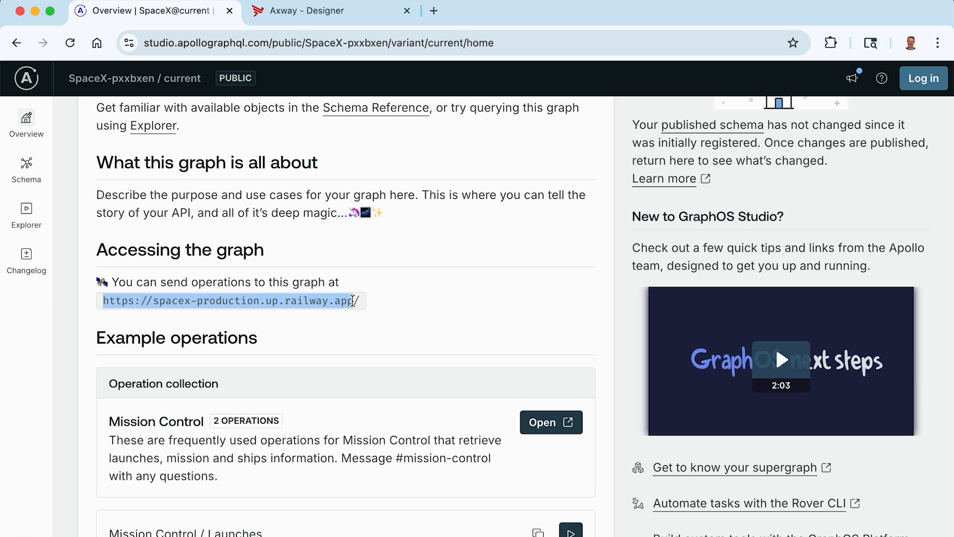
# - Back in Axway Designer, create a connection named SpaceX GraphQL for the query component in the GettingStarted project
pyautogui.click(316, 15)
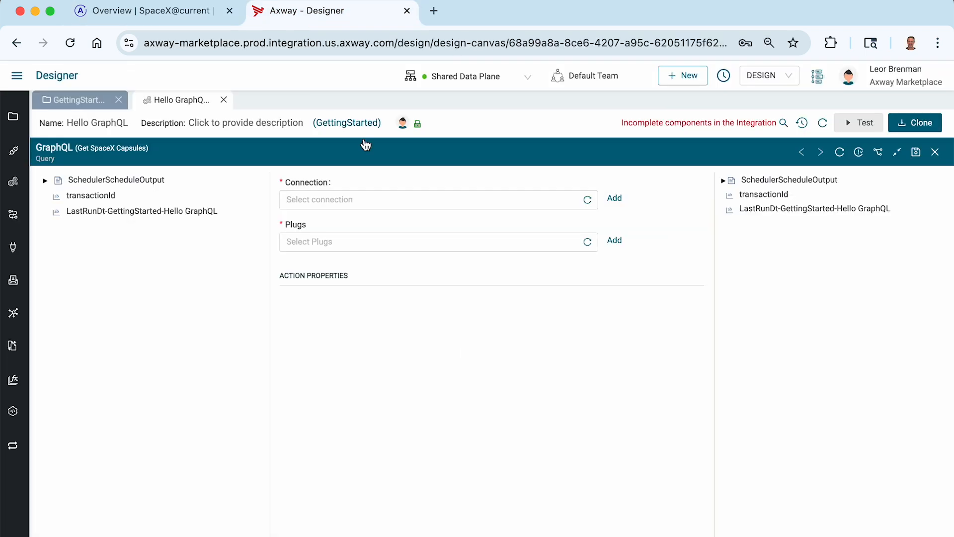
pyautogui.click(614, 198)
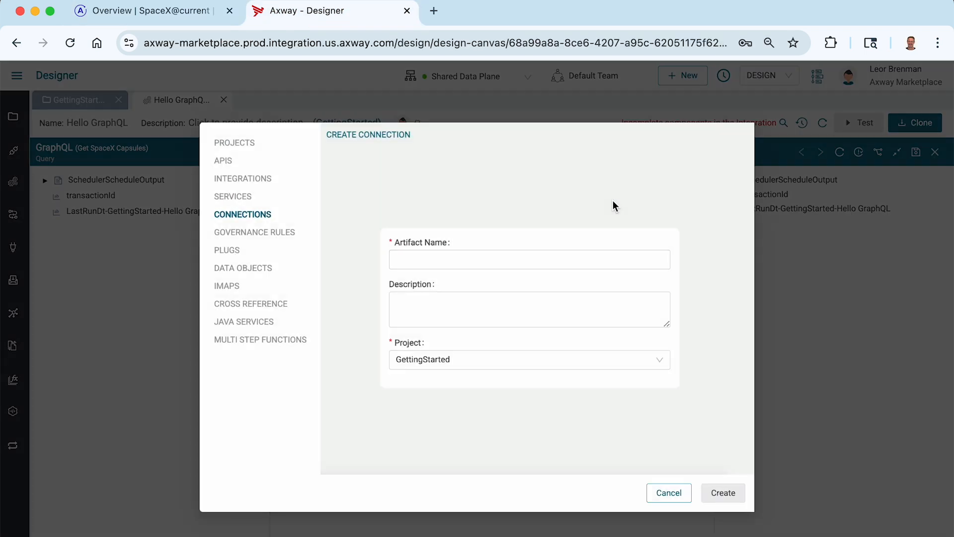
pyautogui.click(487, 256)
pyautogui.write('SpaceX GraphQL')
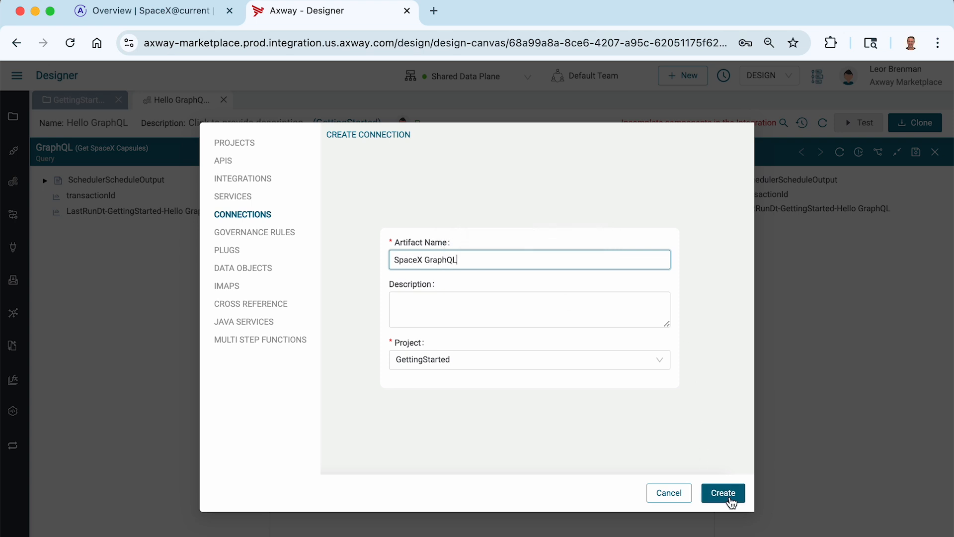
pyautogui.click(729, 497)
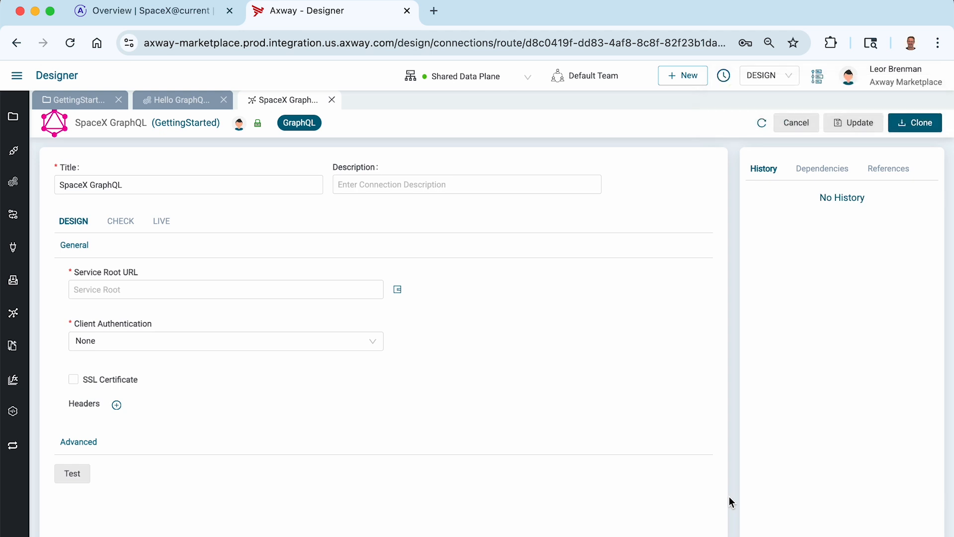
pyautogui.click(153, 283)
pyautogui.hotkey('ctrl', 'v')
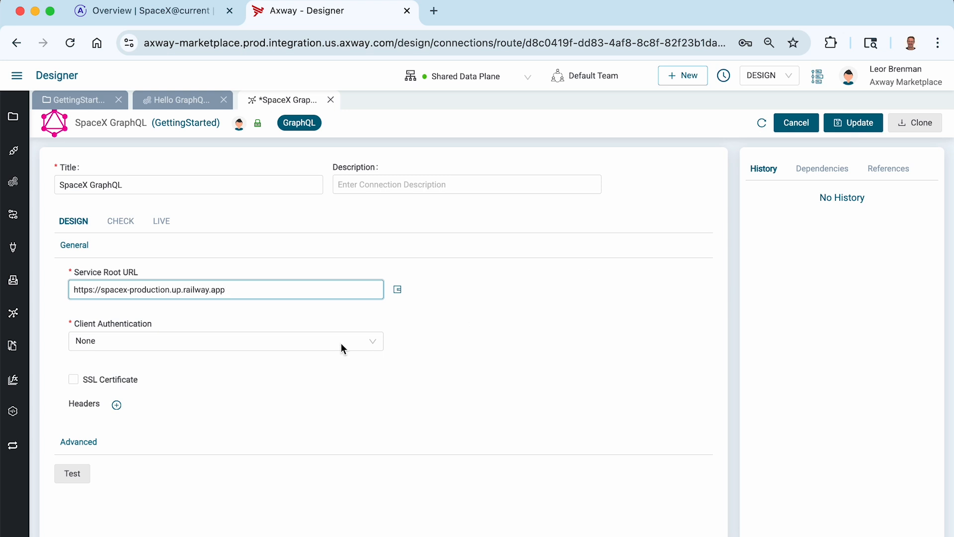
pyautogui.click(181, 342)
pyautogui.click(581, 277)
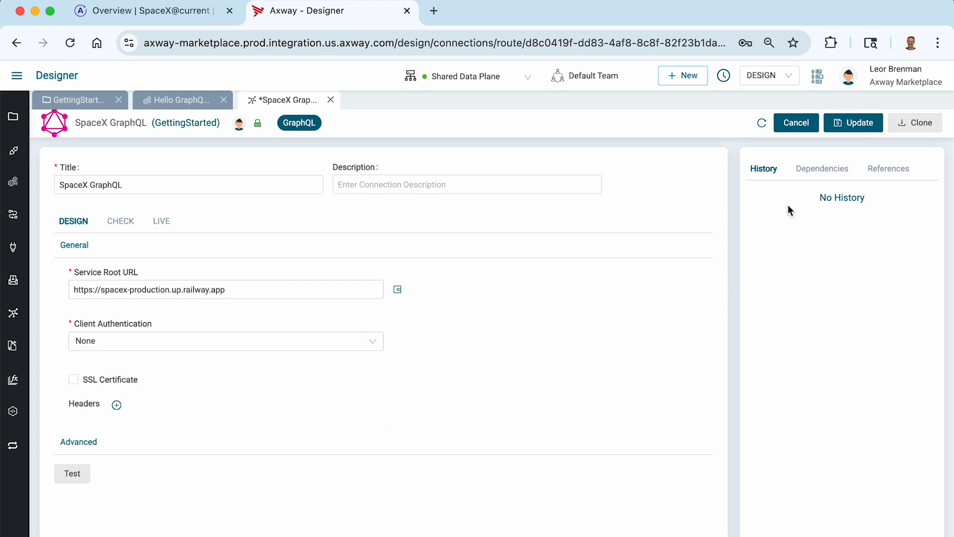
pyautogui.click(854, 124)
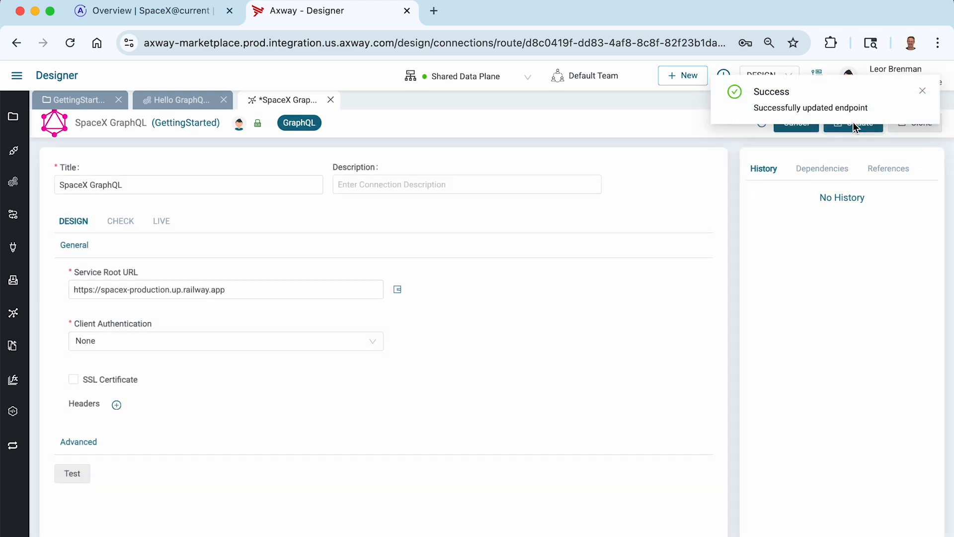
pyautogui.click(921, 90)
pyautogui.click(56, 477)
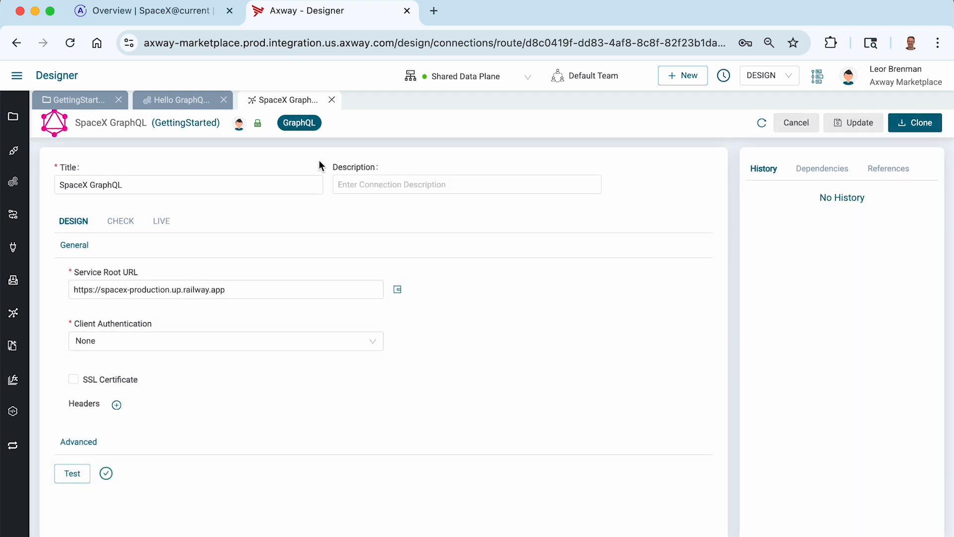
# - Close the connection's settings and select SpaceX GraphQL as the query component's connection
pyautogui.click(331, 99)
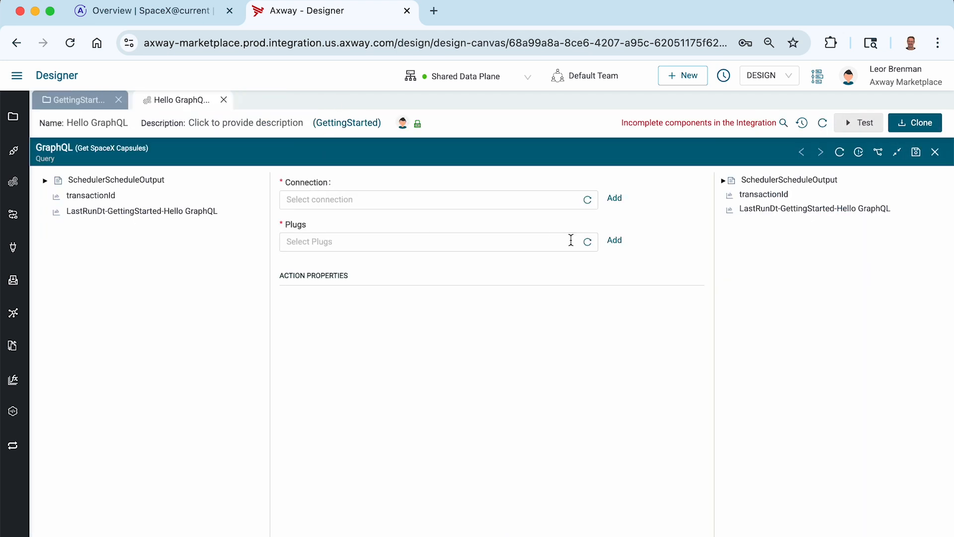
pyautogui.click(587, 201)
pyautogui.click(550, 205)
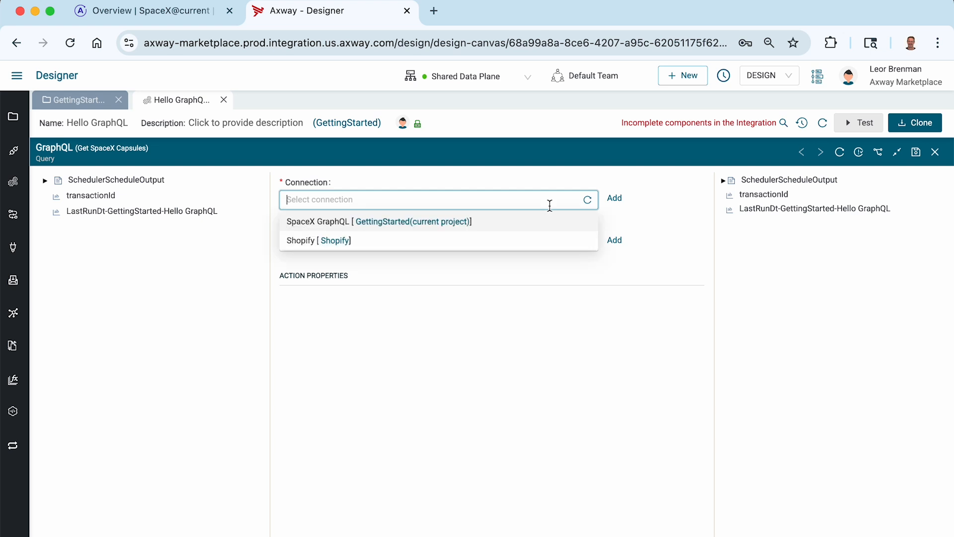
pyautogui.click(498, 222)
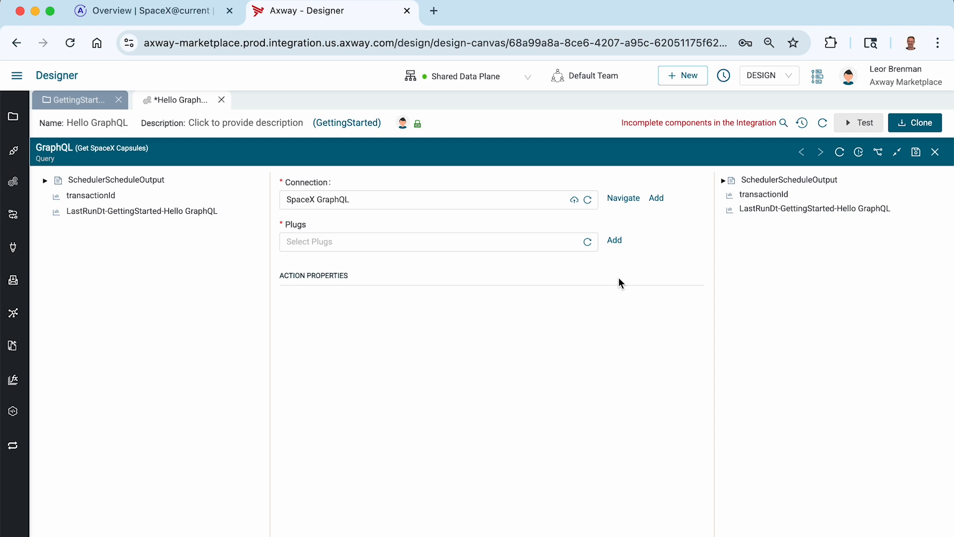
# - Switch to Postman to examine the Get Capsules query and its response, and return to Axway Designer
pyautogui.press('super+Tab')
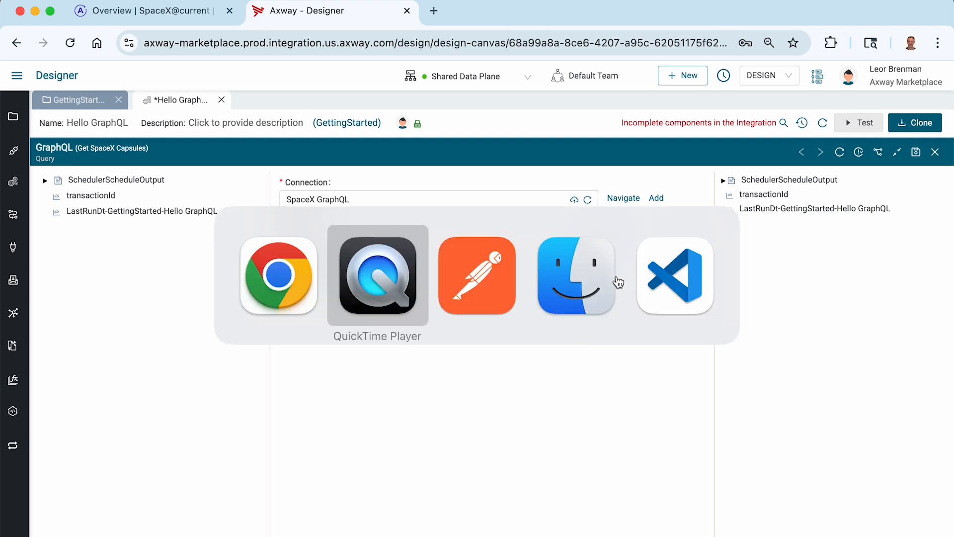
pyautogui.press('super+Tab')
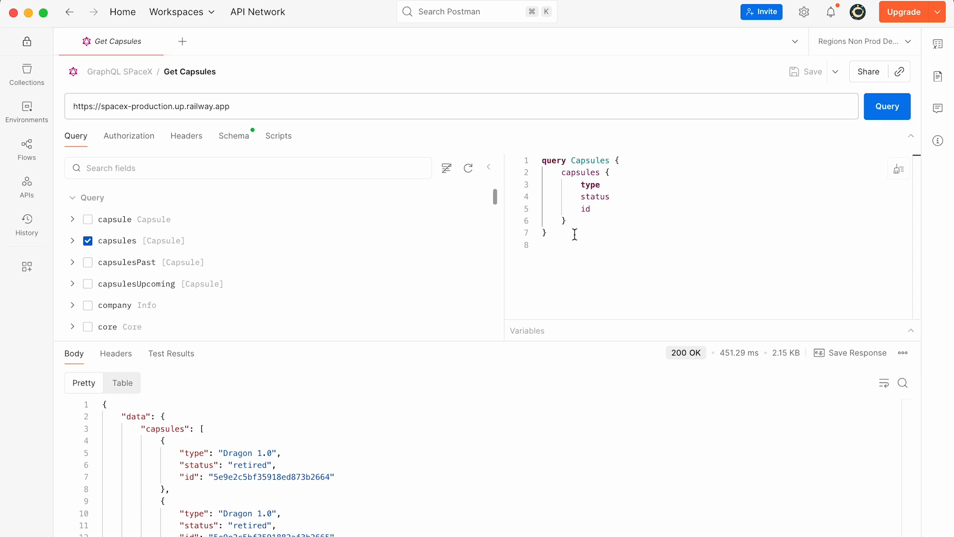
pyautogui.press('super+Tab')
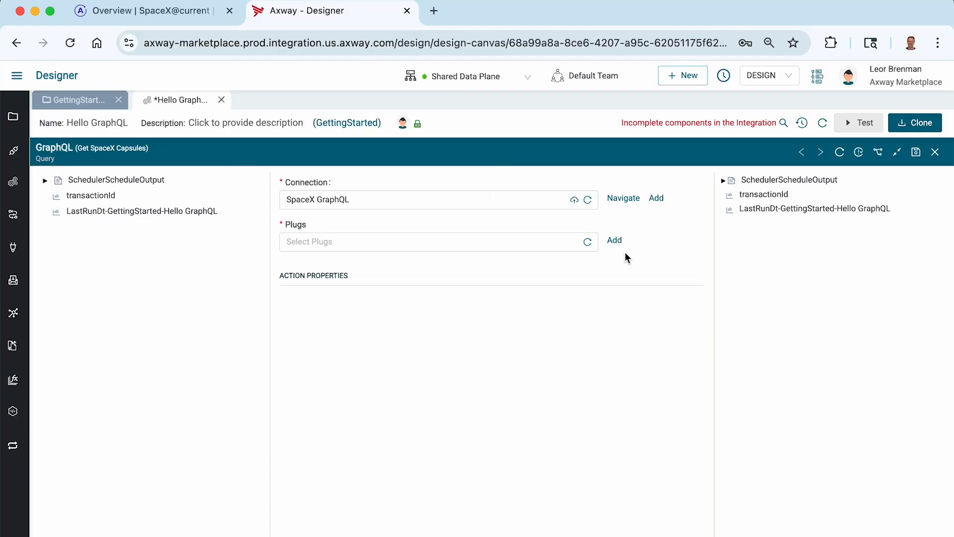
# - Create a GraphQL plug named SpaceX Get Capsuiles in the GettingStarted project for the query component
pyautogui.click(615, 243)
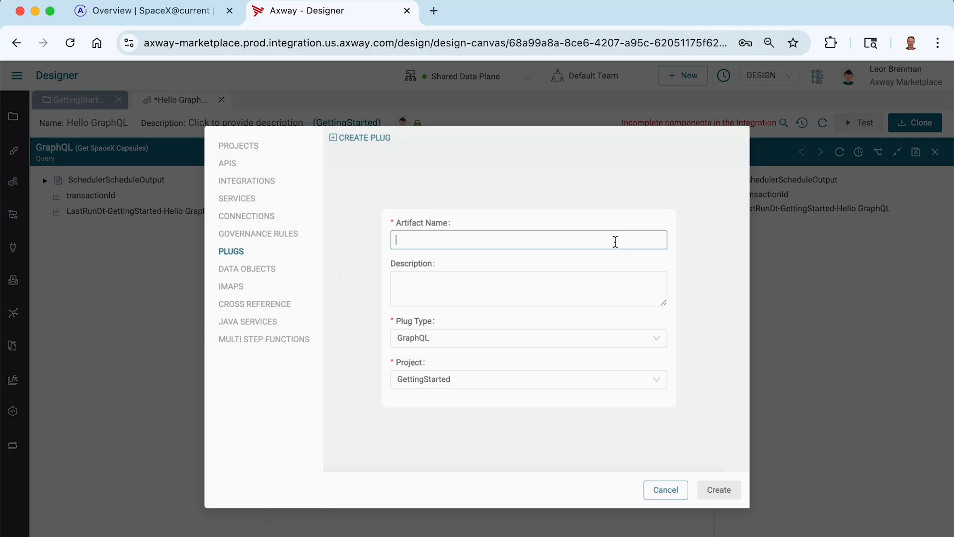
pyautogui.write('SpaceX Get Capsuiles')
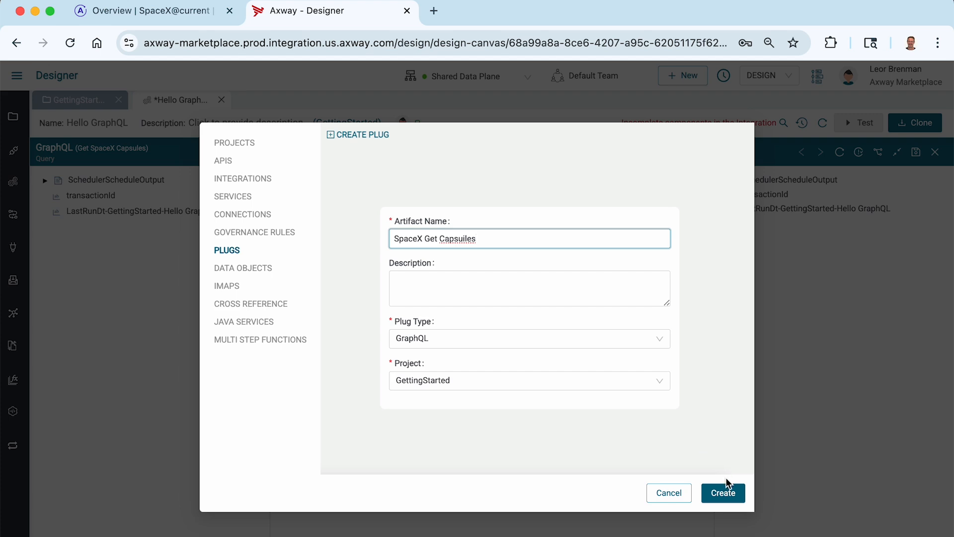
pyautogui.click(721, 493)
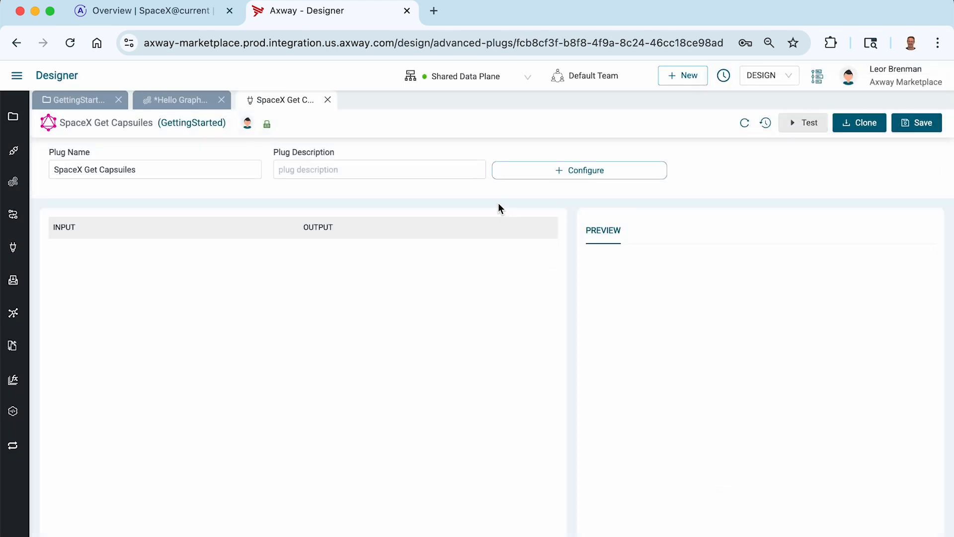
# - Configure the plug to use the SpaceX GraphQL connection, the Query action and the capsules service
pyautogui.click(502, 172)
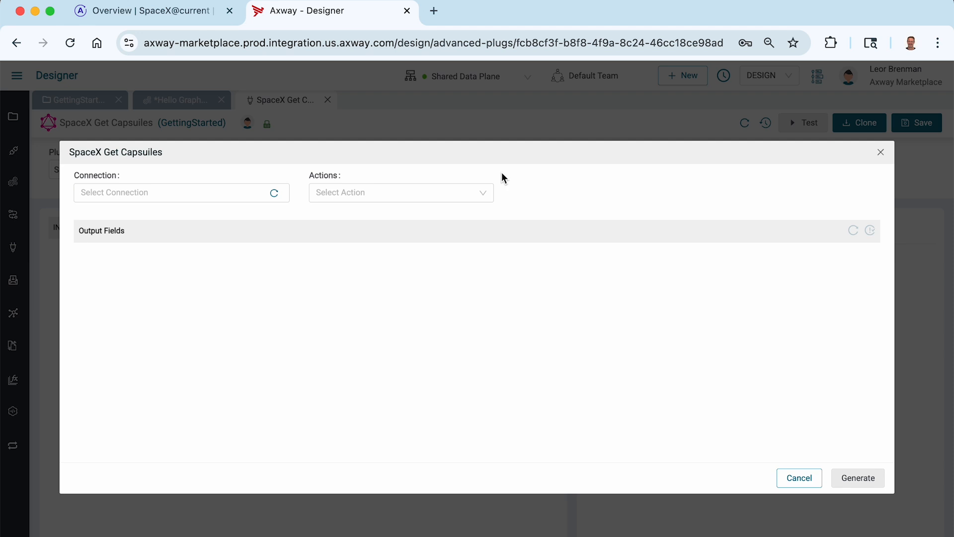
pyautogui.click(187, 192)
pyautogui.click(167, 215)
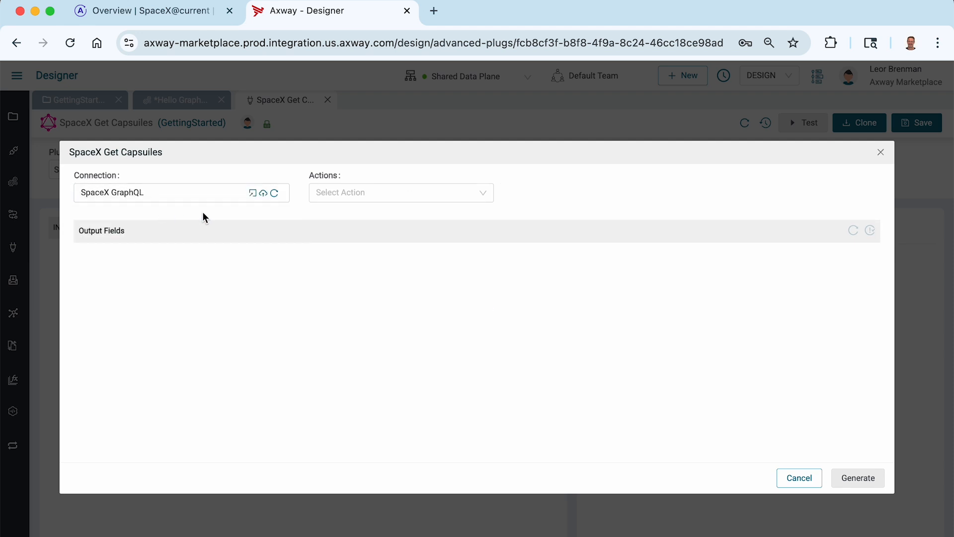
pyautogui.click(332, 194)
pyautogui.click(329, 235)
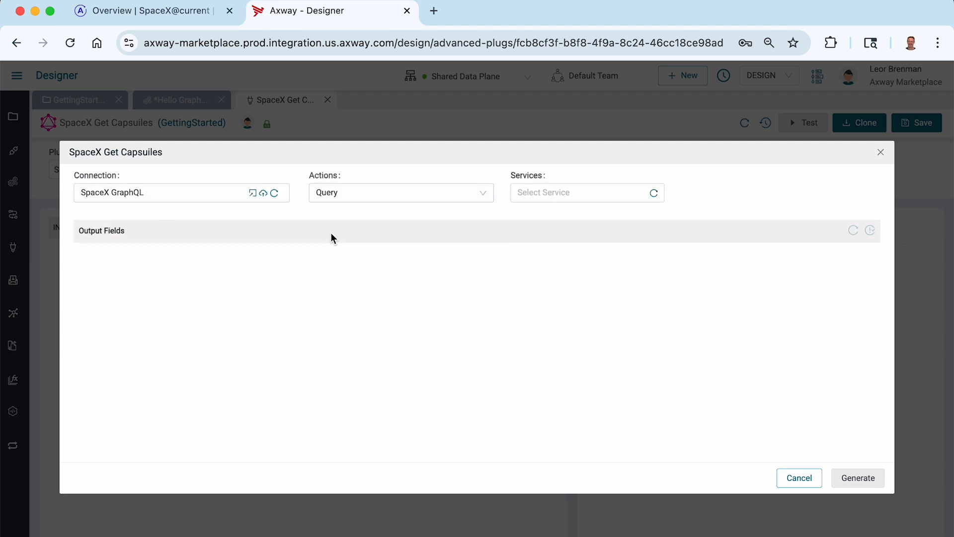
pyautogui.click(540, 195)
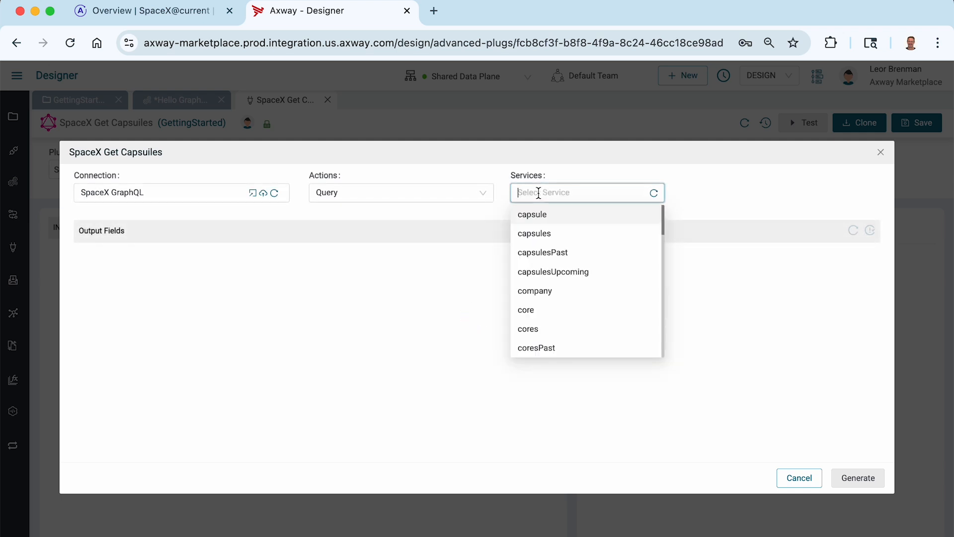
pyautogui.click(536, 234)
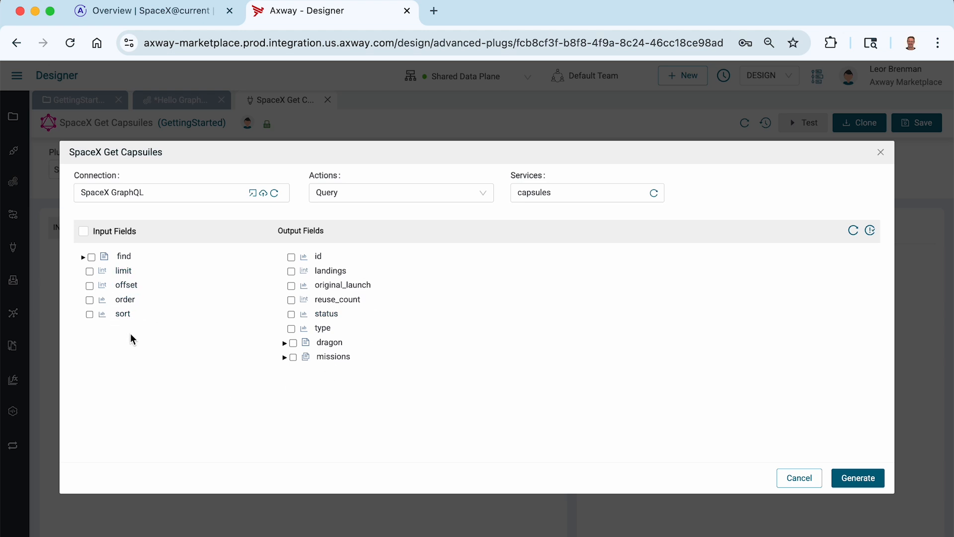
# - Generate the plug with input field limit and output fields id, landings, original_launch, reuse_count, status and type
pyautogui.click(82, 258)
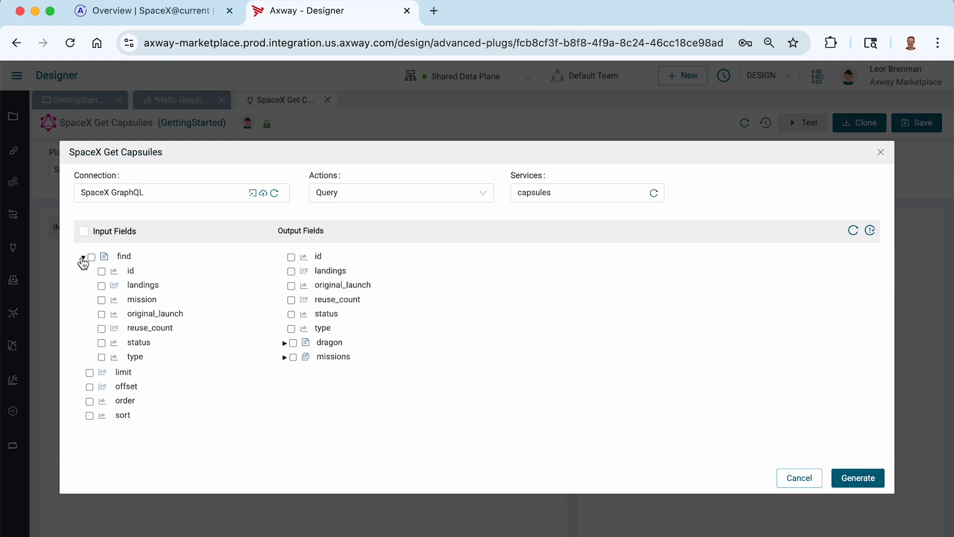
pyautogui.click(82, 258)
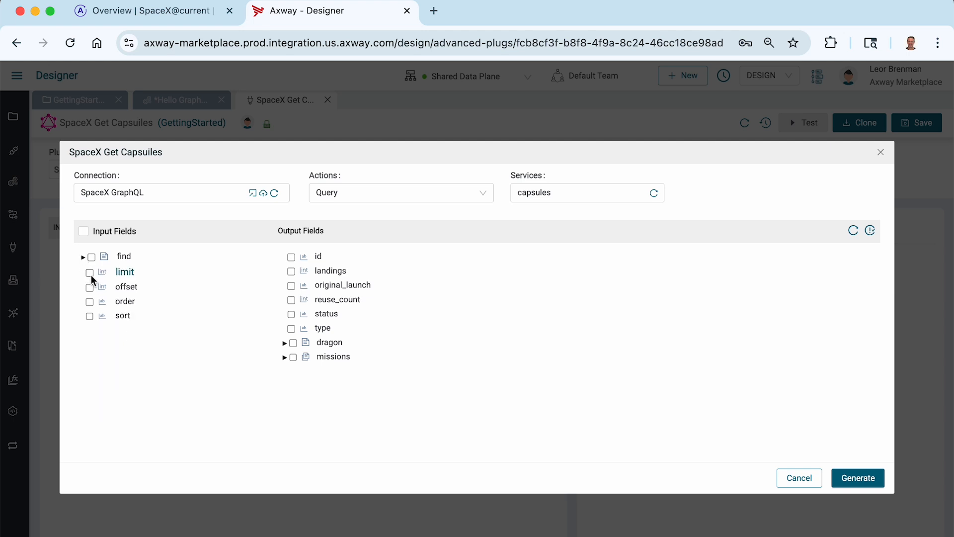
pyautogui.click(90, 273)
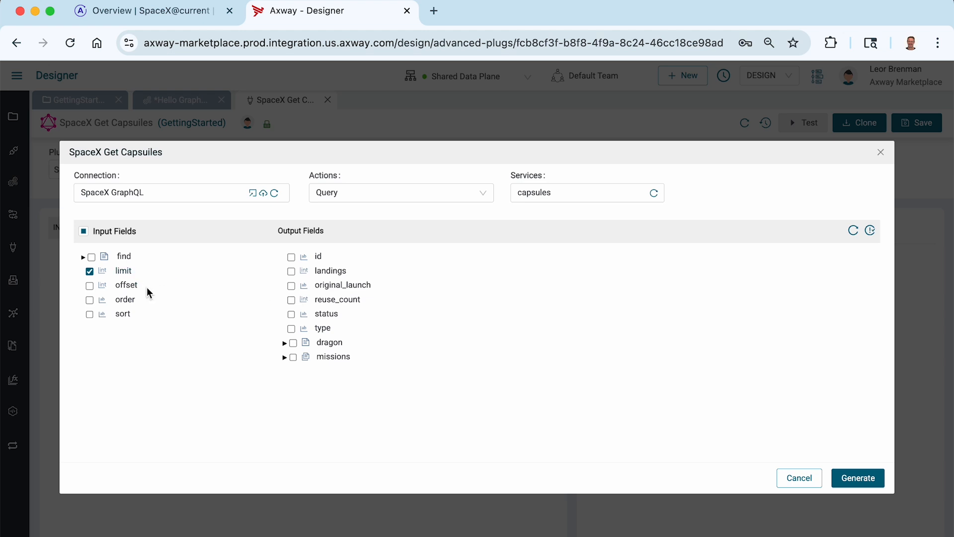
pyautogui.click(292, 257)
pyautogui.click(291, 273)
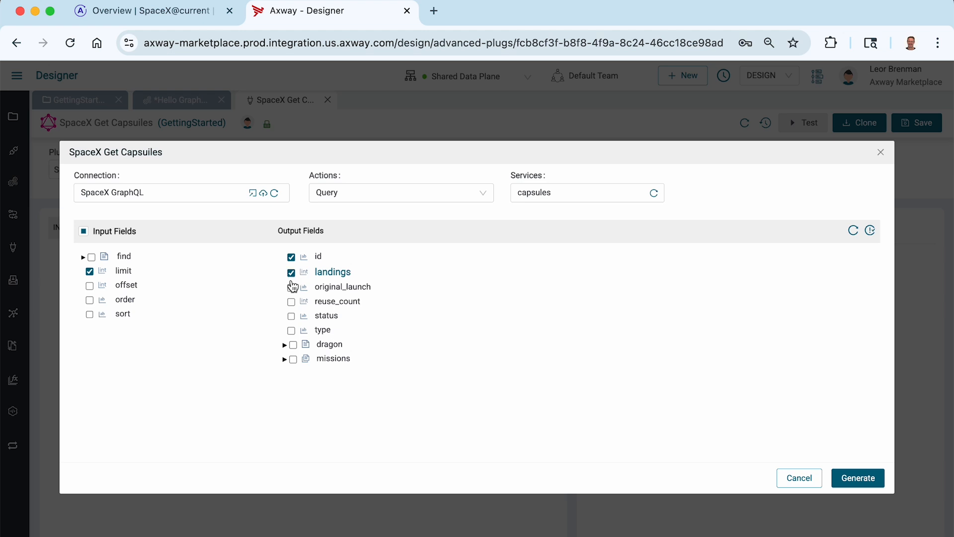
pyautogui.click(292, 302)
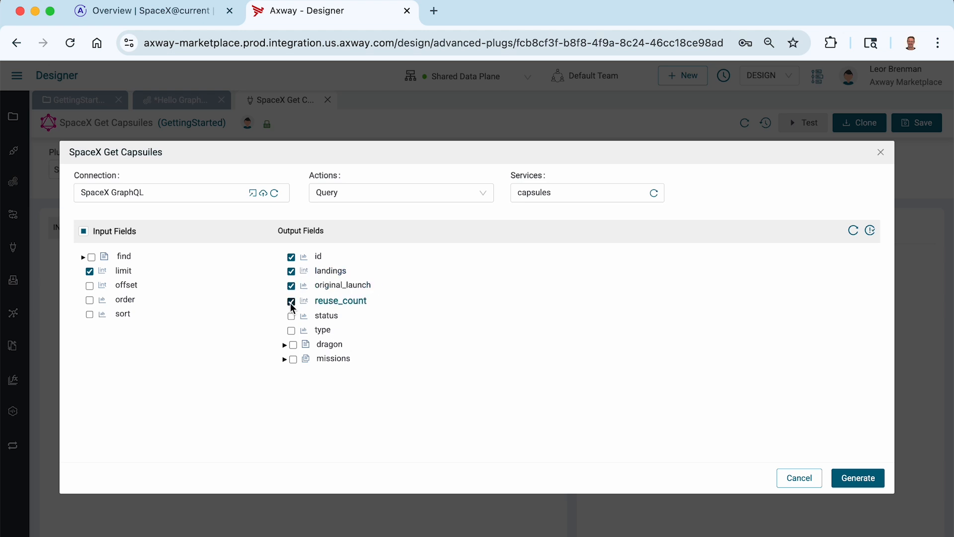
pyautogui.click(291, 316)
pyautogui.click(291, 331)
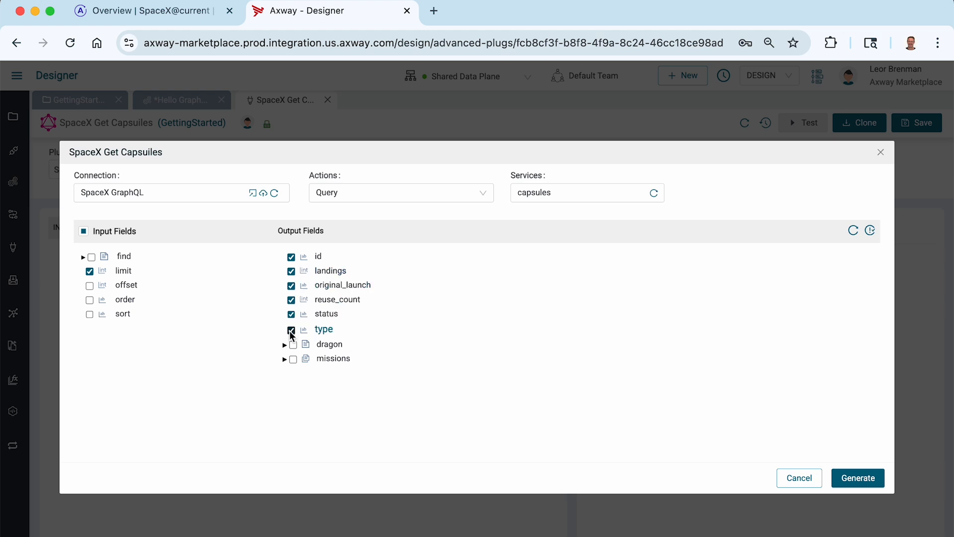
pyautogui.click(284, 345)
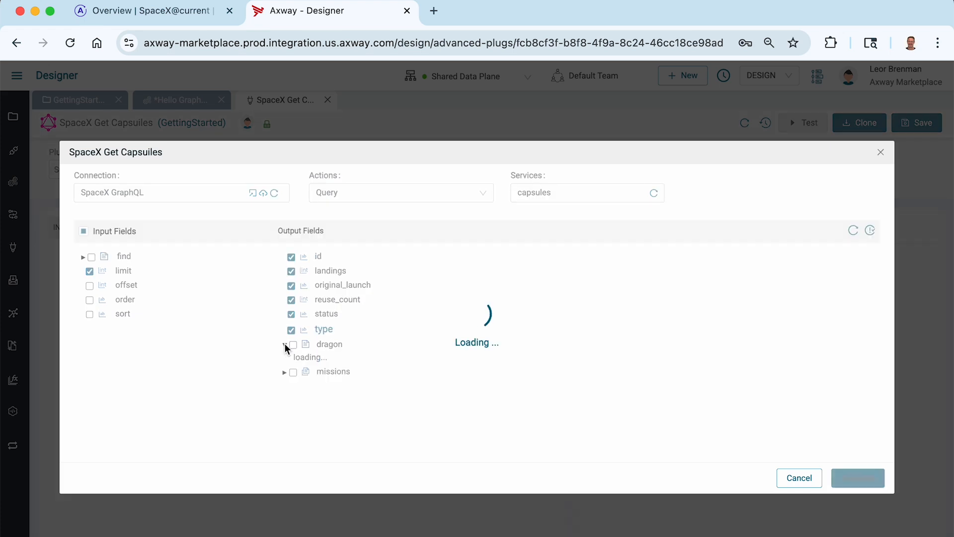
pyautogui.click(285, 346)
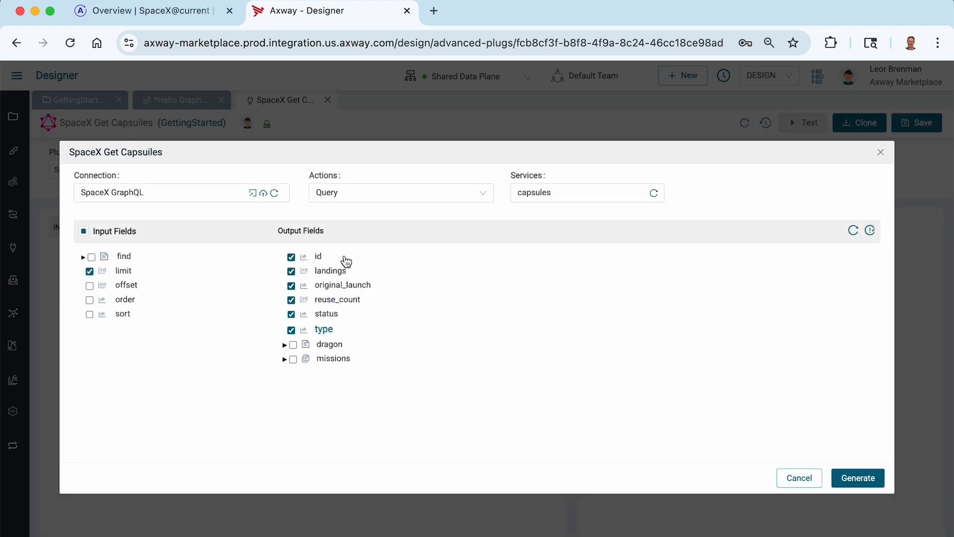
pyautogui.click(859, 478)
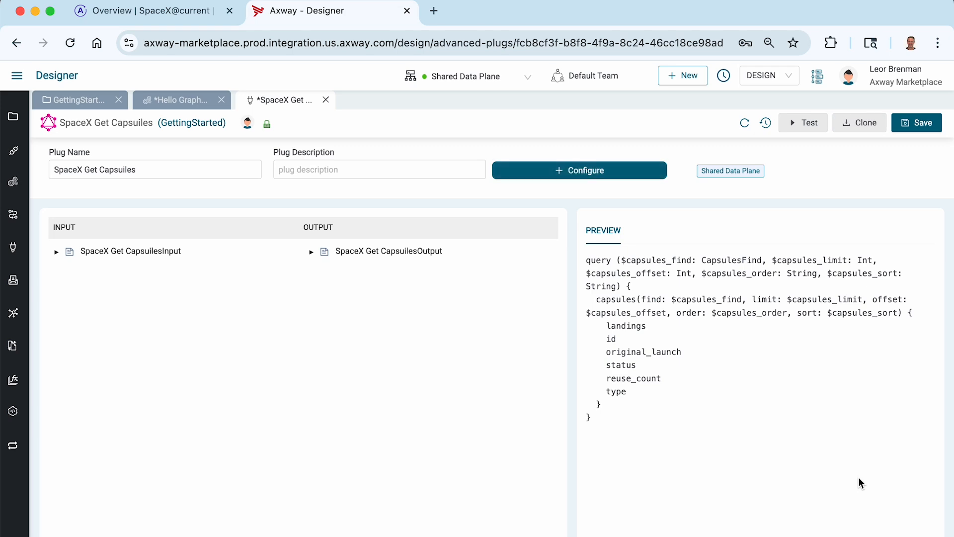
# - Save the plug and test it with a capsules limit of 5, reviewing the returned response before closing the test
pyautogui.click(930, 124)
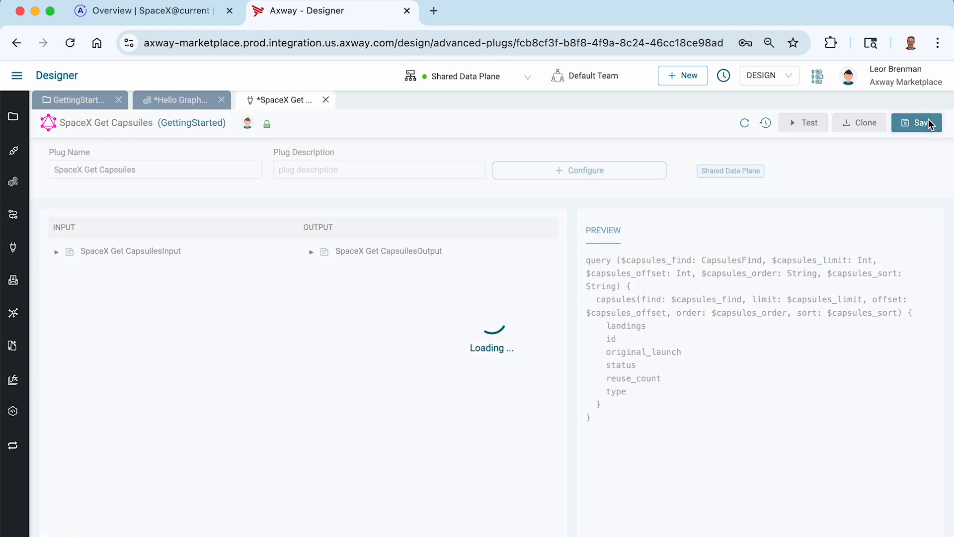
pyautogui.click(922, 91)
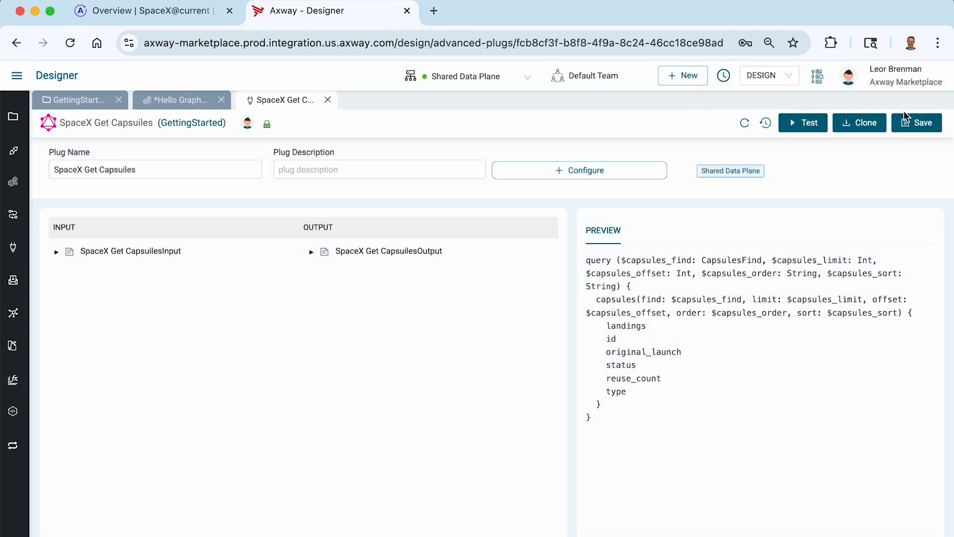
pyautogui.click(801, 123)
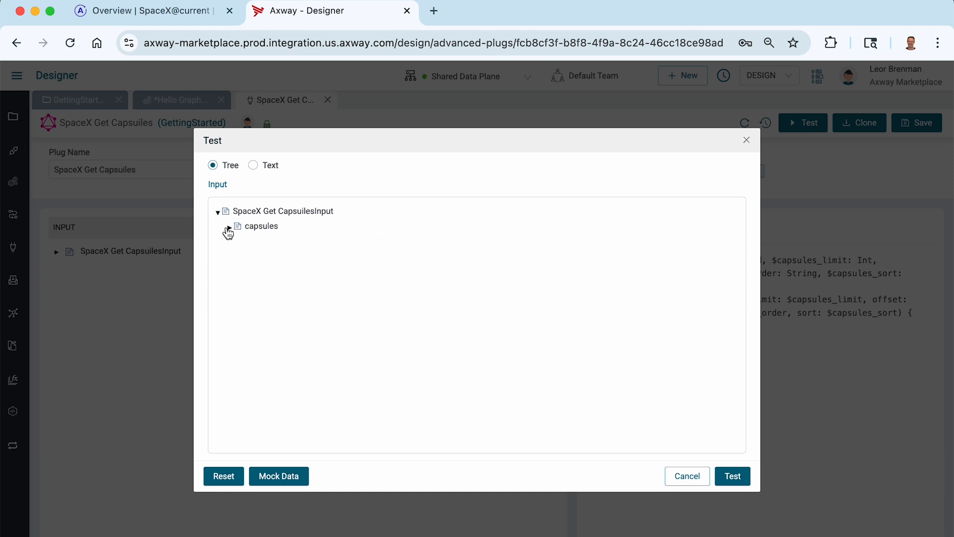
pyautogui.click(229, 227)
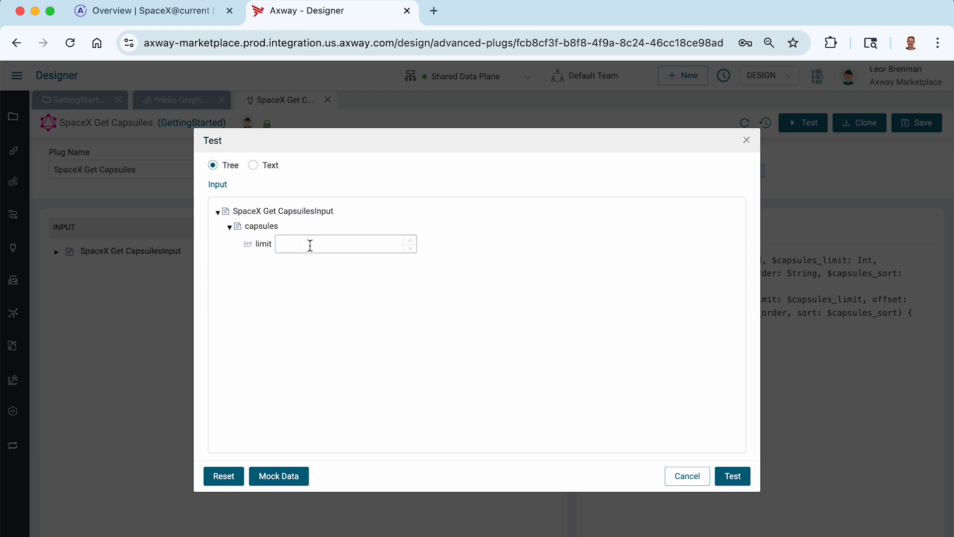
pyautogui.click(738, 479)
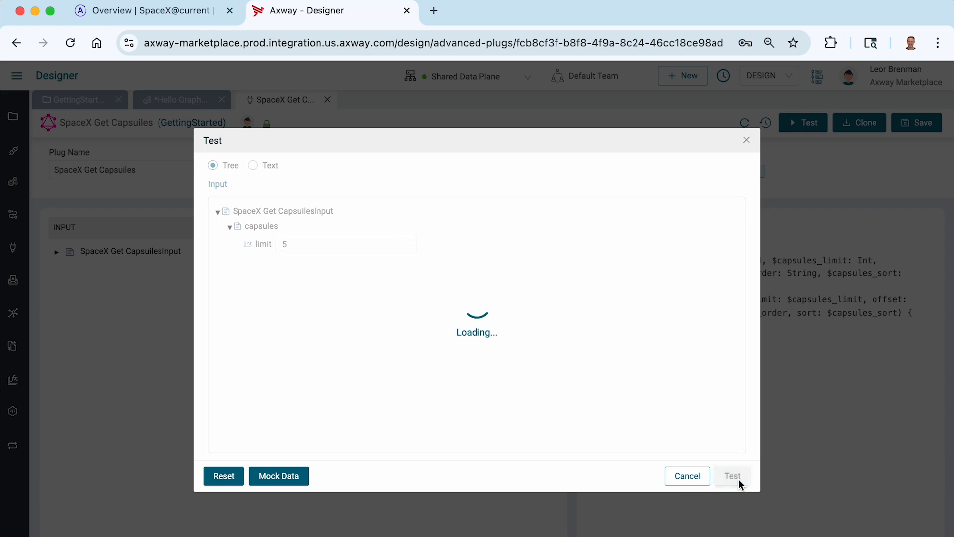
pyautogui.scroll(-2, 608, 283)
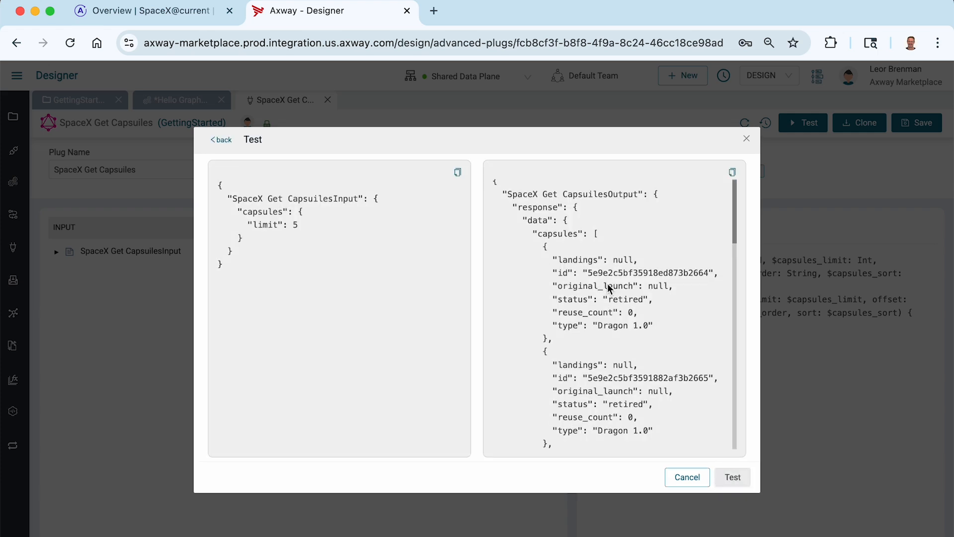
pyautogui.scroll(-15, 609, 288)
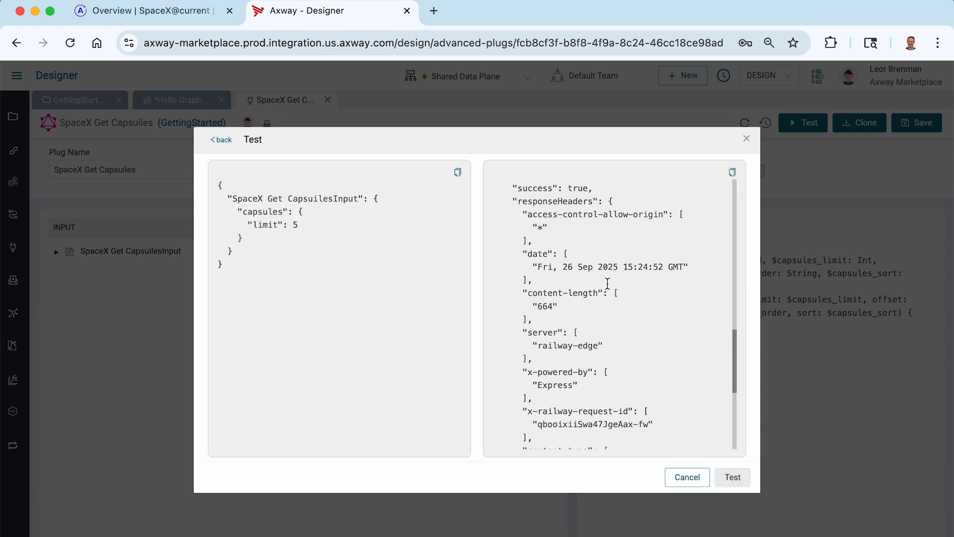
pyautogui.scroll(10, 607, 283)
pyautogui.scroll(-15, 607, 284)
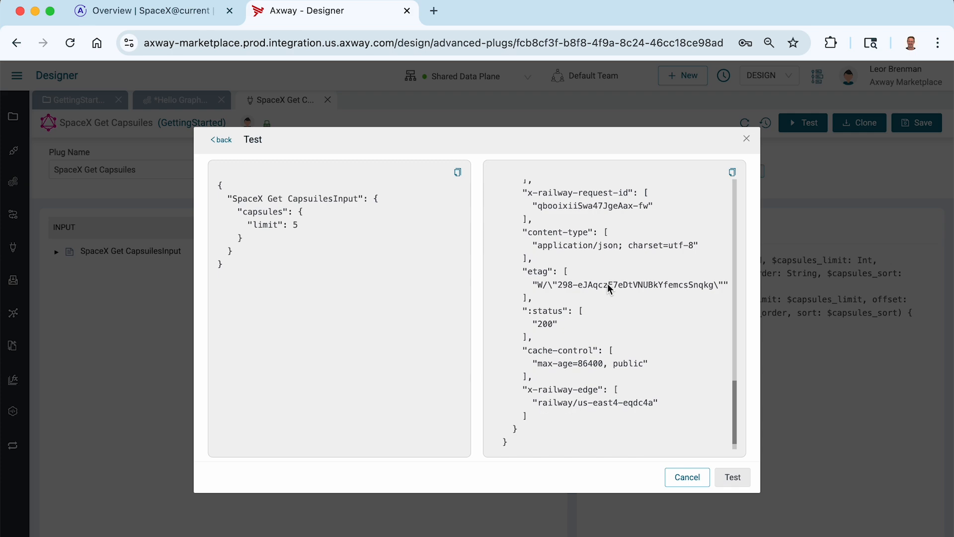
pyautogui.scroll(20, 608, 283)
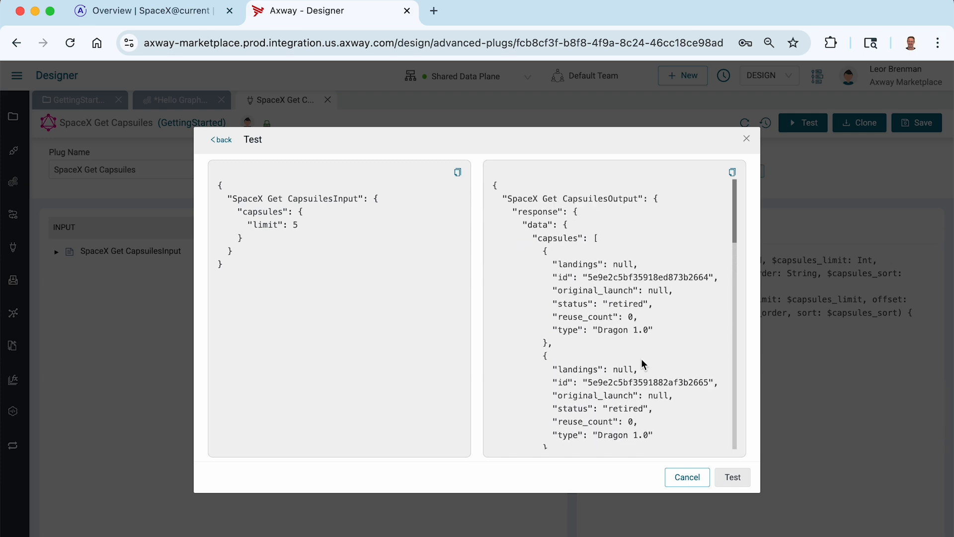
pyautogui.click(687, 478)
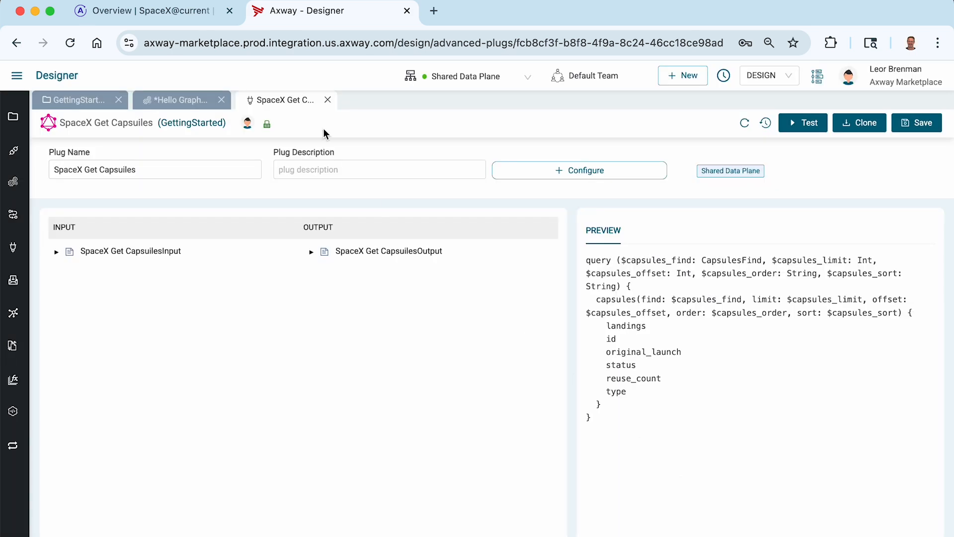
# - Close the plug's editor and select SpaceX Get Capsuiles as the query component's plug
pyautogui.click(327, 100)
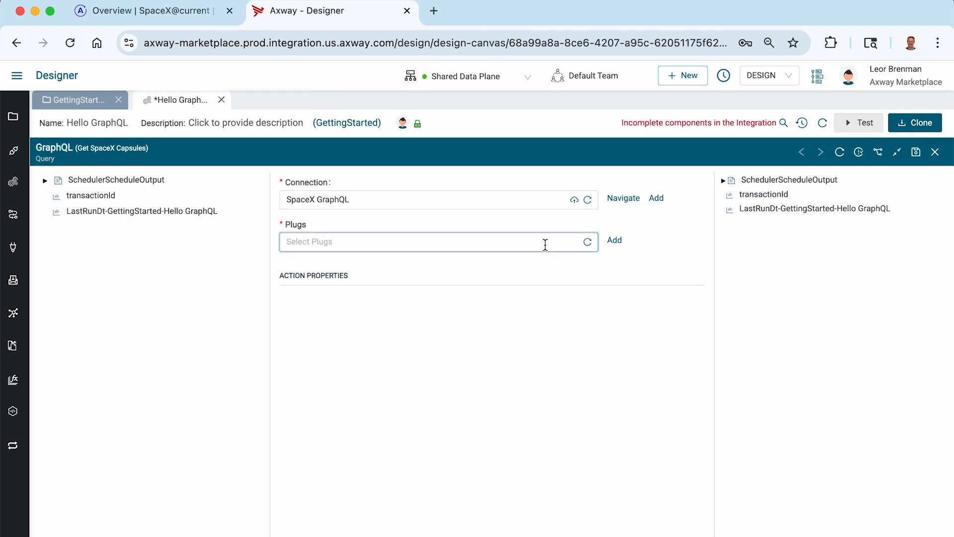
pyautogui.click(546, 244)
pyautogui.click(333, 270)
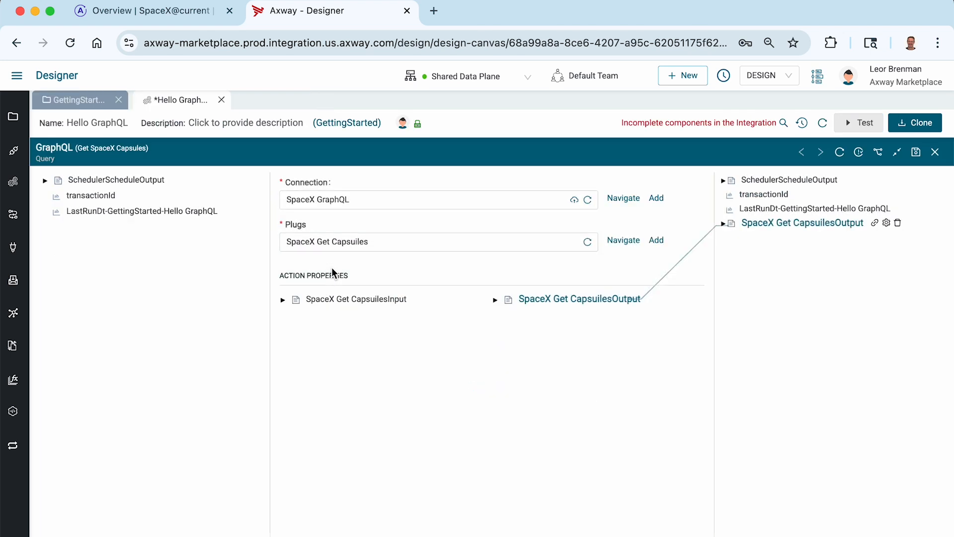
# - Expand the plug's input and its output response data to examine the available capsules fields
pyautogui.click(282, 300)
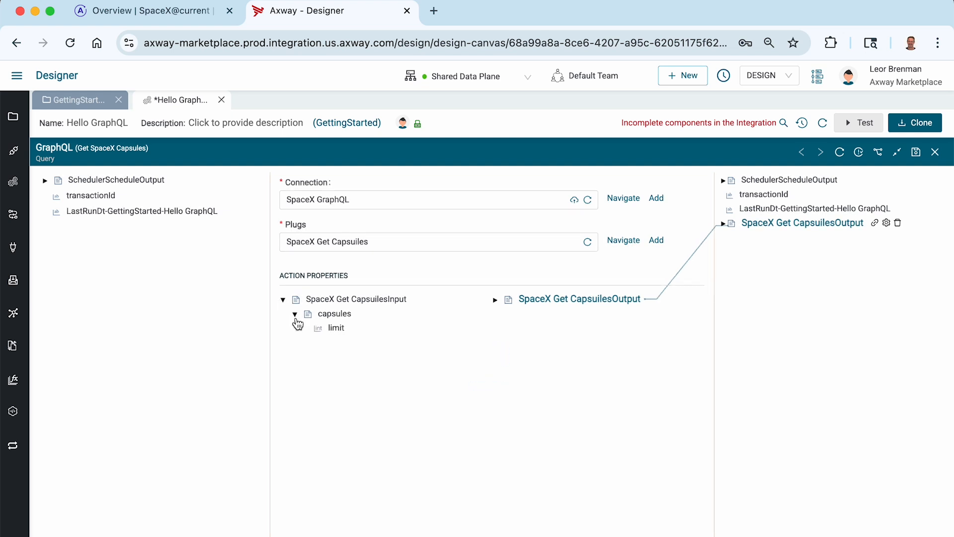
pyautogui.click(724, 224)
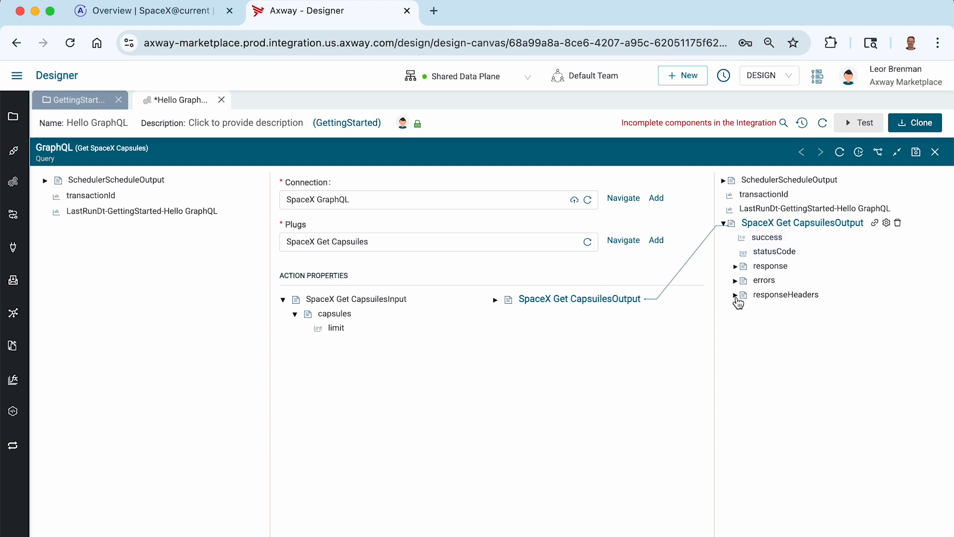
pyautogui.click(735, 266)
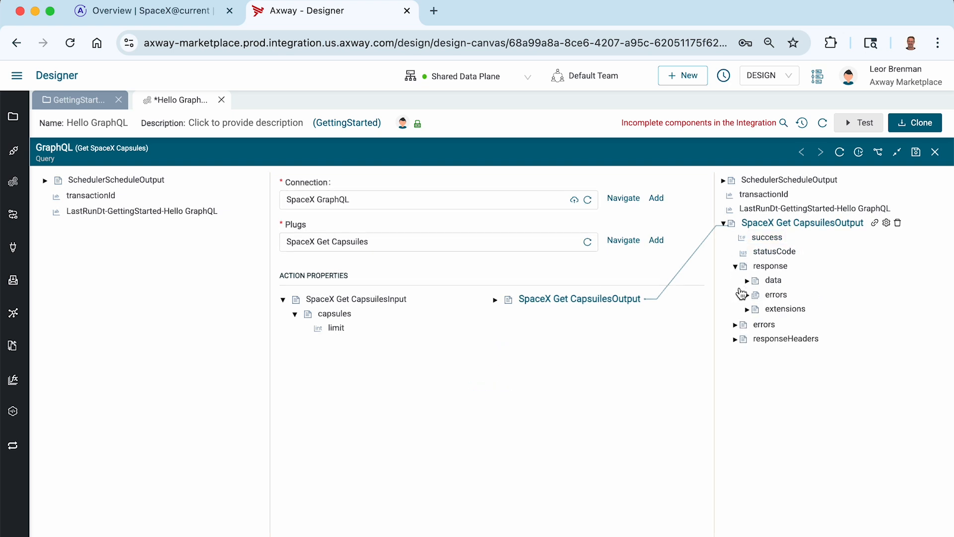
pyautogui.click(747, 281)
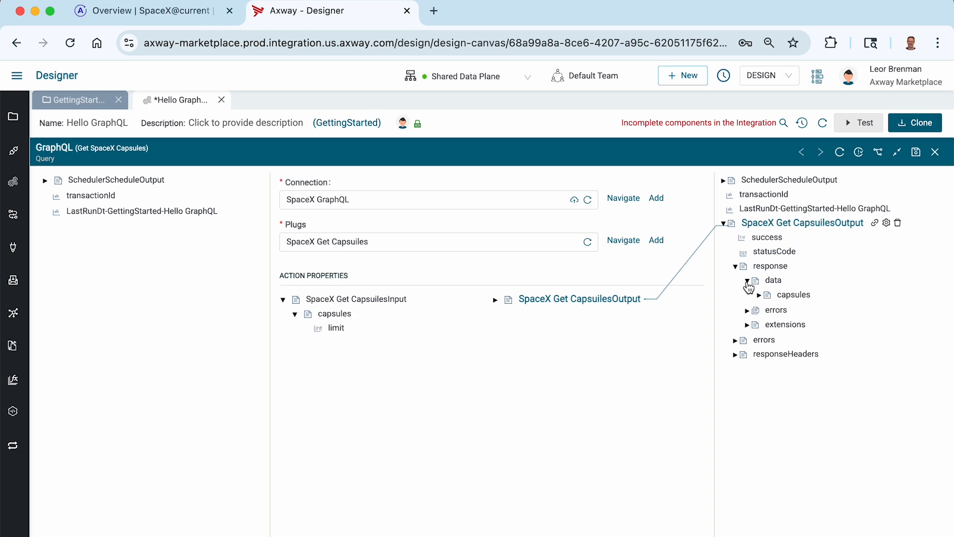
pyautogui.click(760, 296)
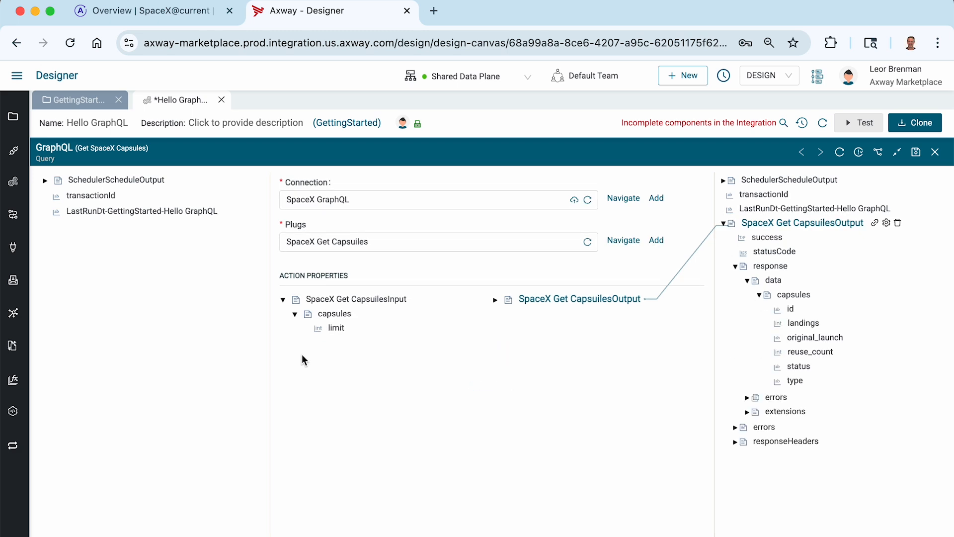
# - Set the capsules limit input to 100 and save the GraphQL query component
pyautogui.rightClick(340, 329)
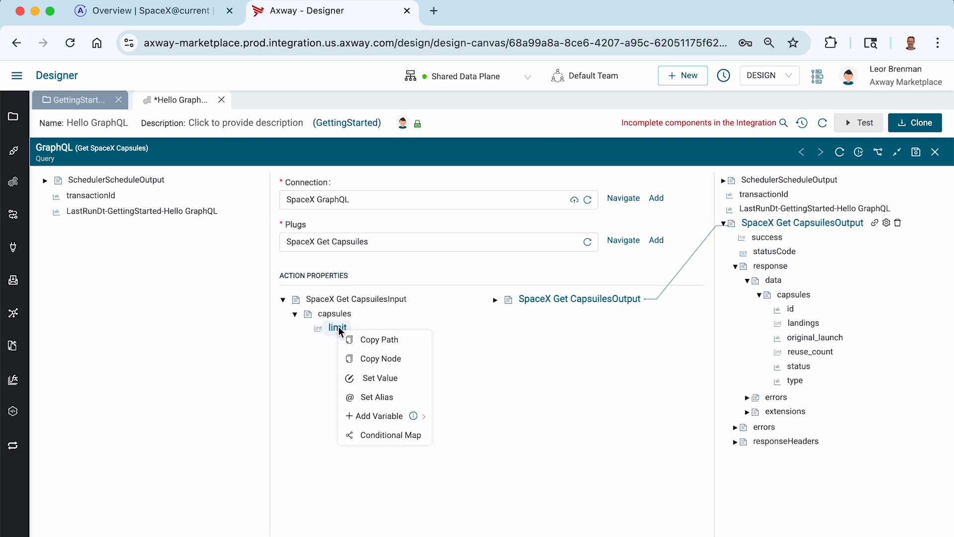
pyautogui.click(371, 378)
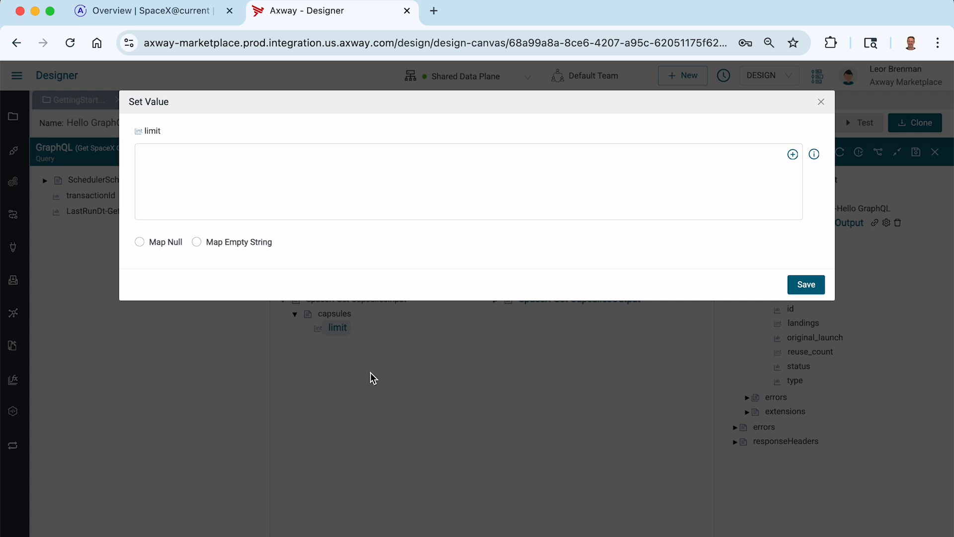
pyautogui.write('100')
pyautogui.click(805, 293)
pyautogui.click(917, 152)
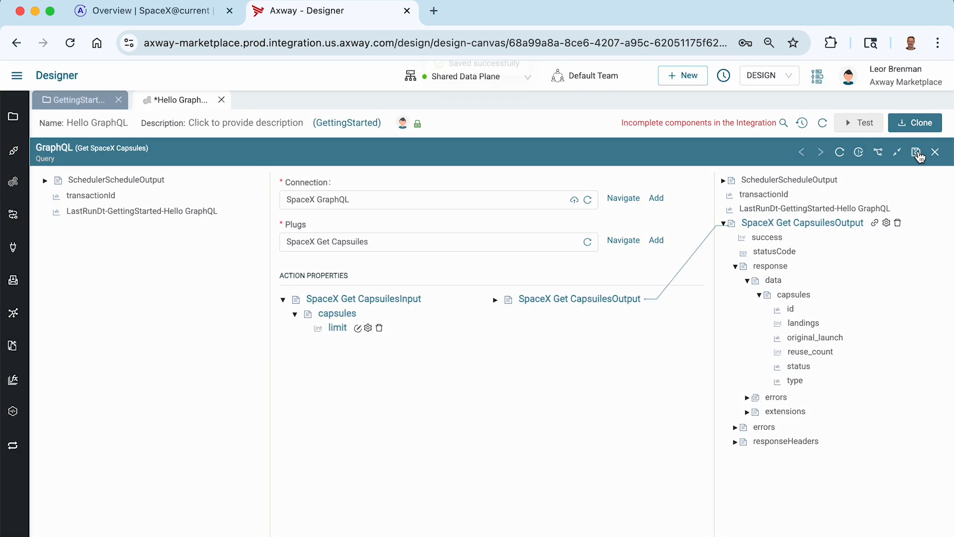
# - Test the integration and expand the Get SpaceX Capsules step's output down to the capsules list
pyautogui.click(858, 123)
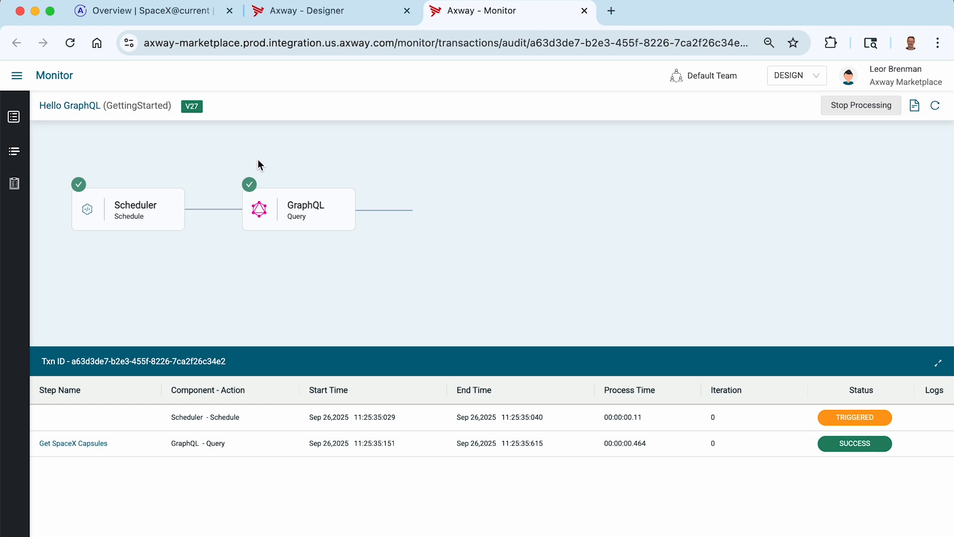
pyautogui.click(439, 446)
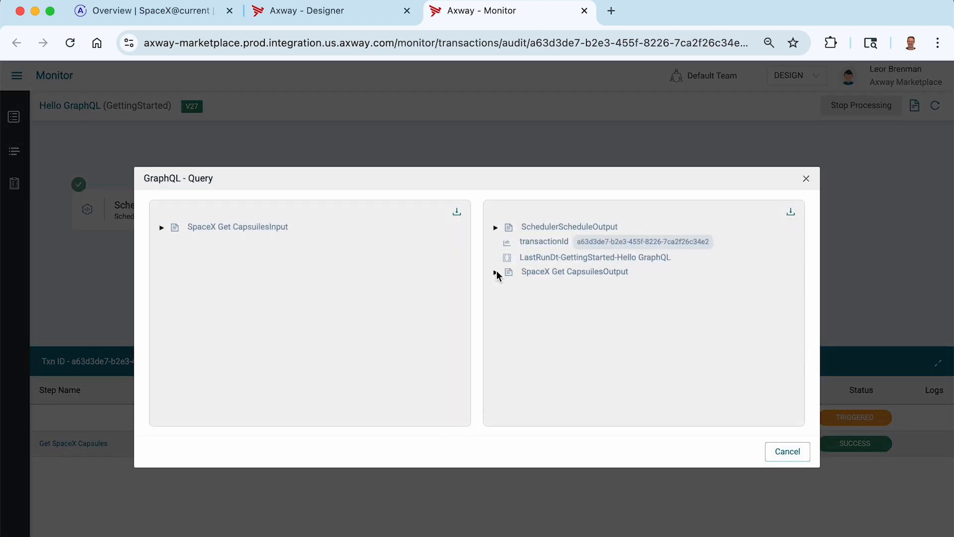
pyautogui.click(496, 273)
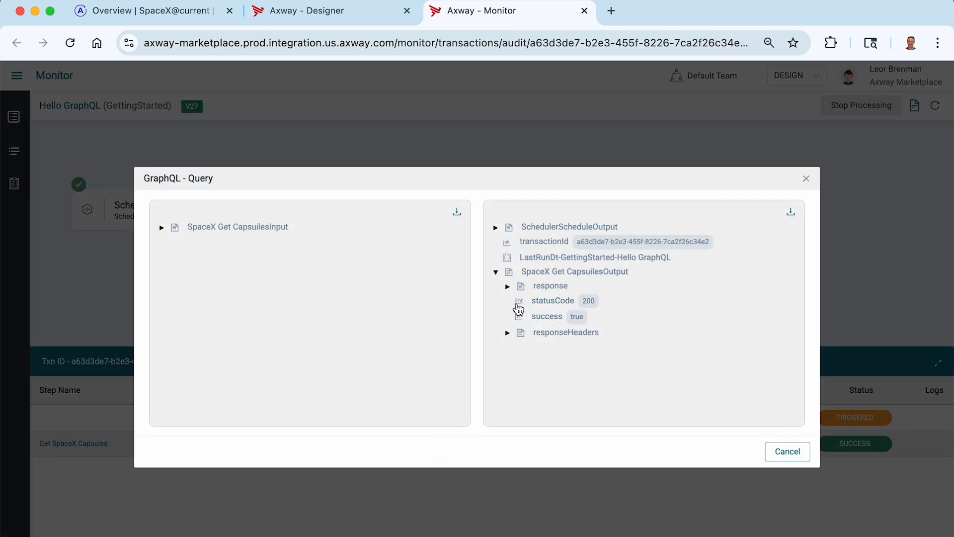
pyautogui.click(508, 287)
pyautogui.click(520, 301)
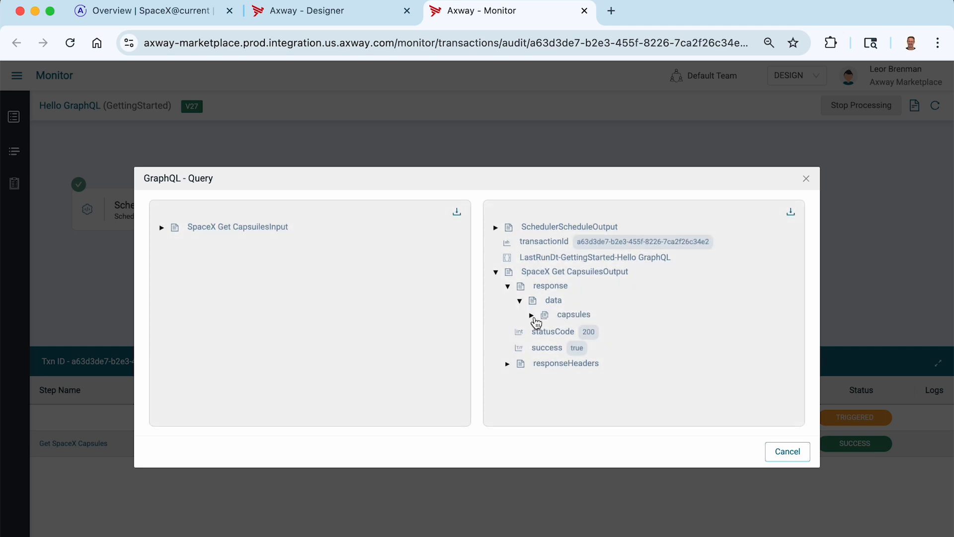
pyautogui.click(532, 316)
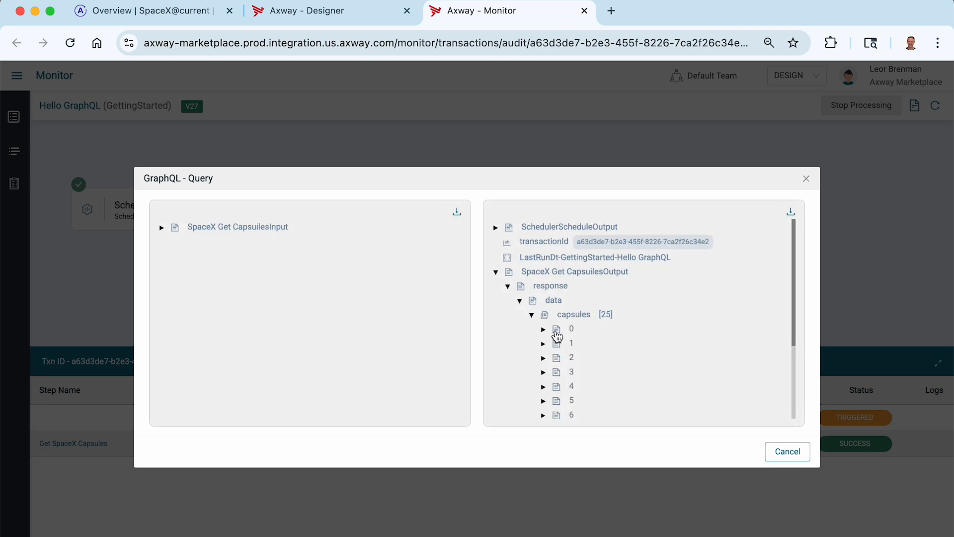
# - Load more entries in the returned capsules list and examine the fields of capsule 0
pyautogui.scroll(-3, 614, 335)
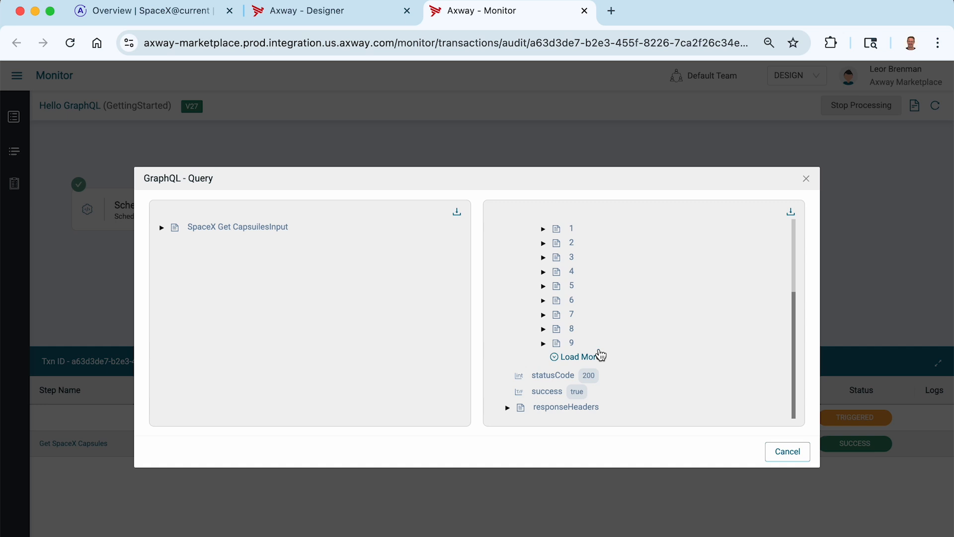
pyautogui.click(597, 356)
pyautogui.scroll(-3, 617, 329)
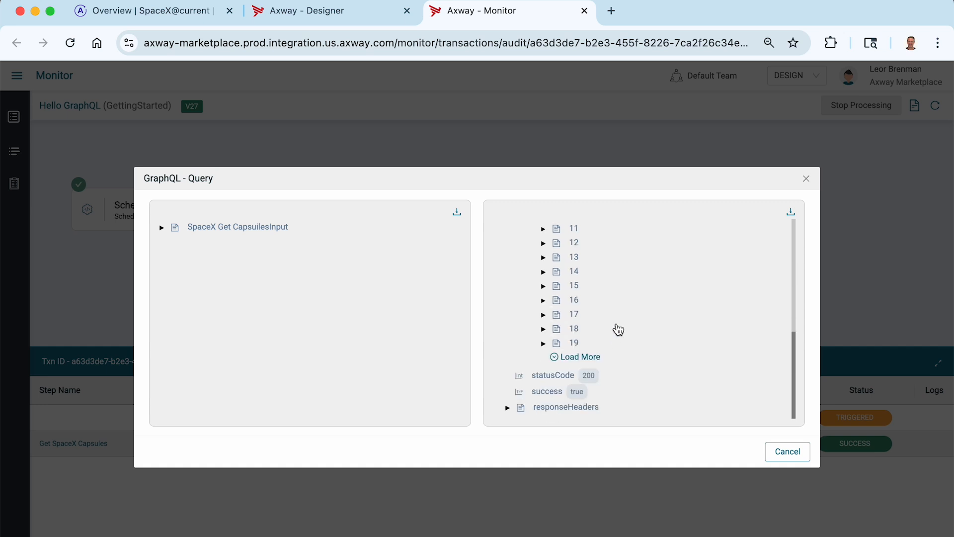
pyautogui.scroll(5, 618, 329)
pyautogui.click(544, 330)
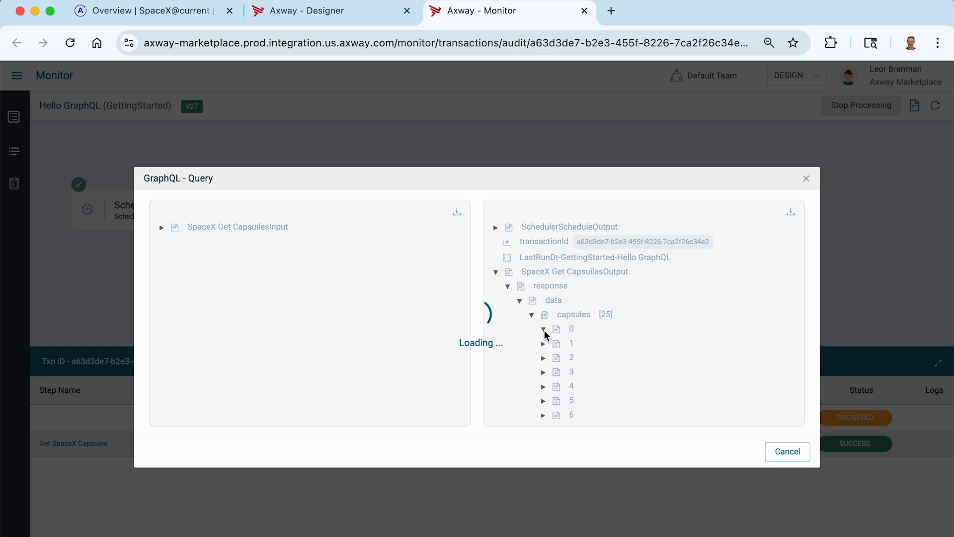
pyautogui.scroll(-2, 596, 334)
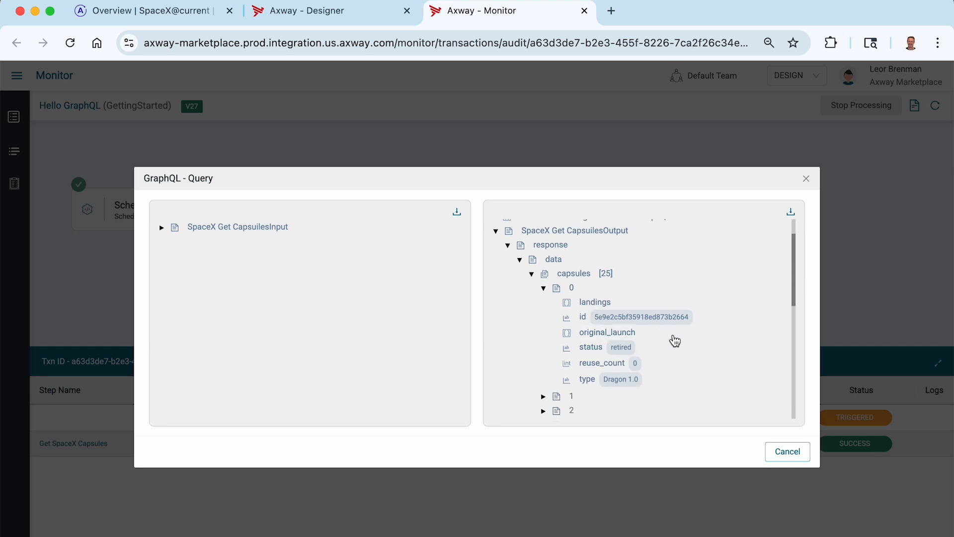
# - Expand the query's input to check the capsules limit that was sent, and review the output beside it
pyautogui.click(162, 228)
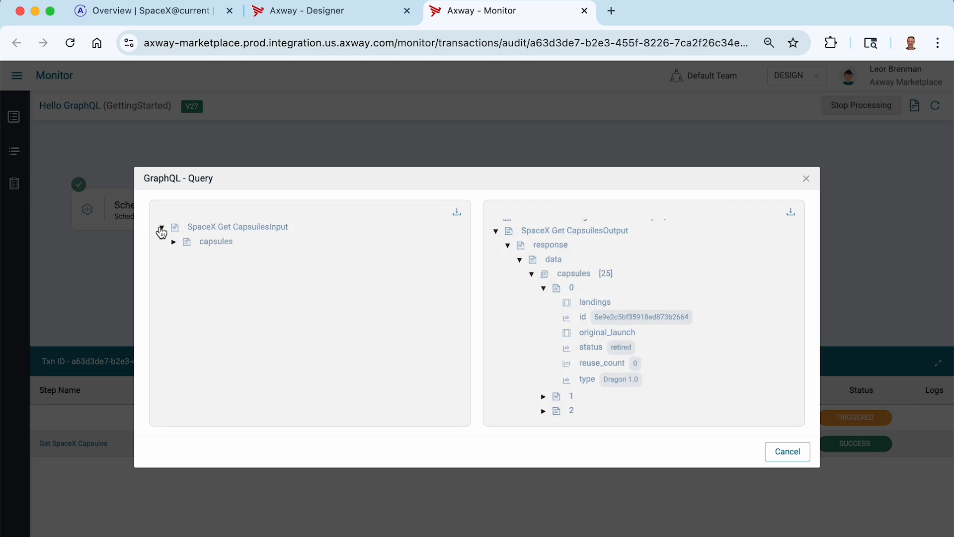
pyautogui.click(174, 243)
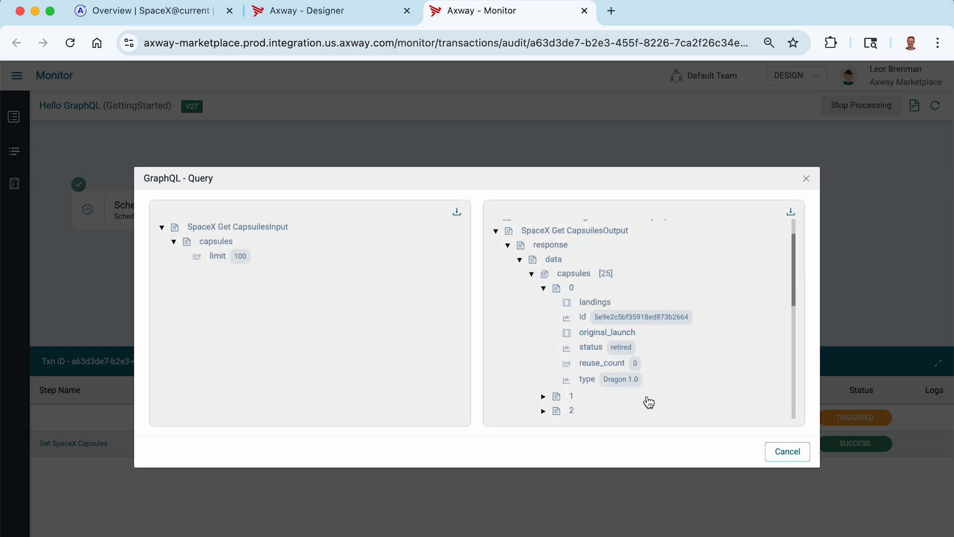
pyautogui.scroll(-2, 679, 369)
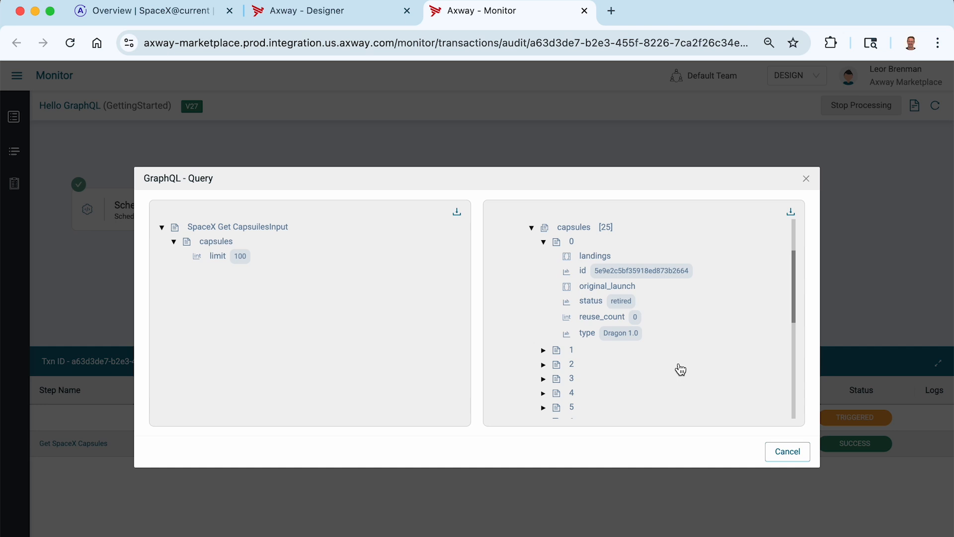